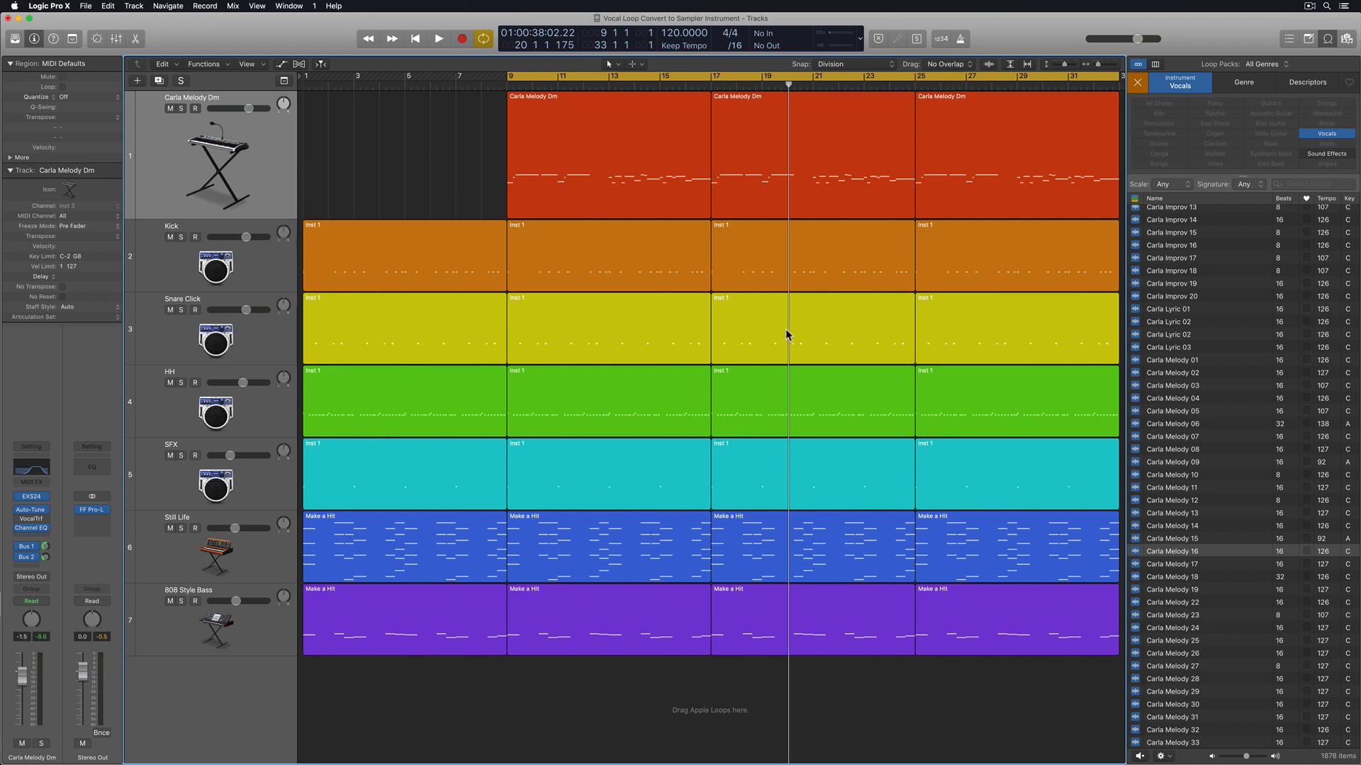
Select the three Carla Melody Dm regions and play them with the full arrangement
drag(458, 158, 956, 173)
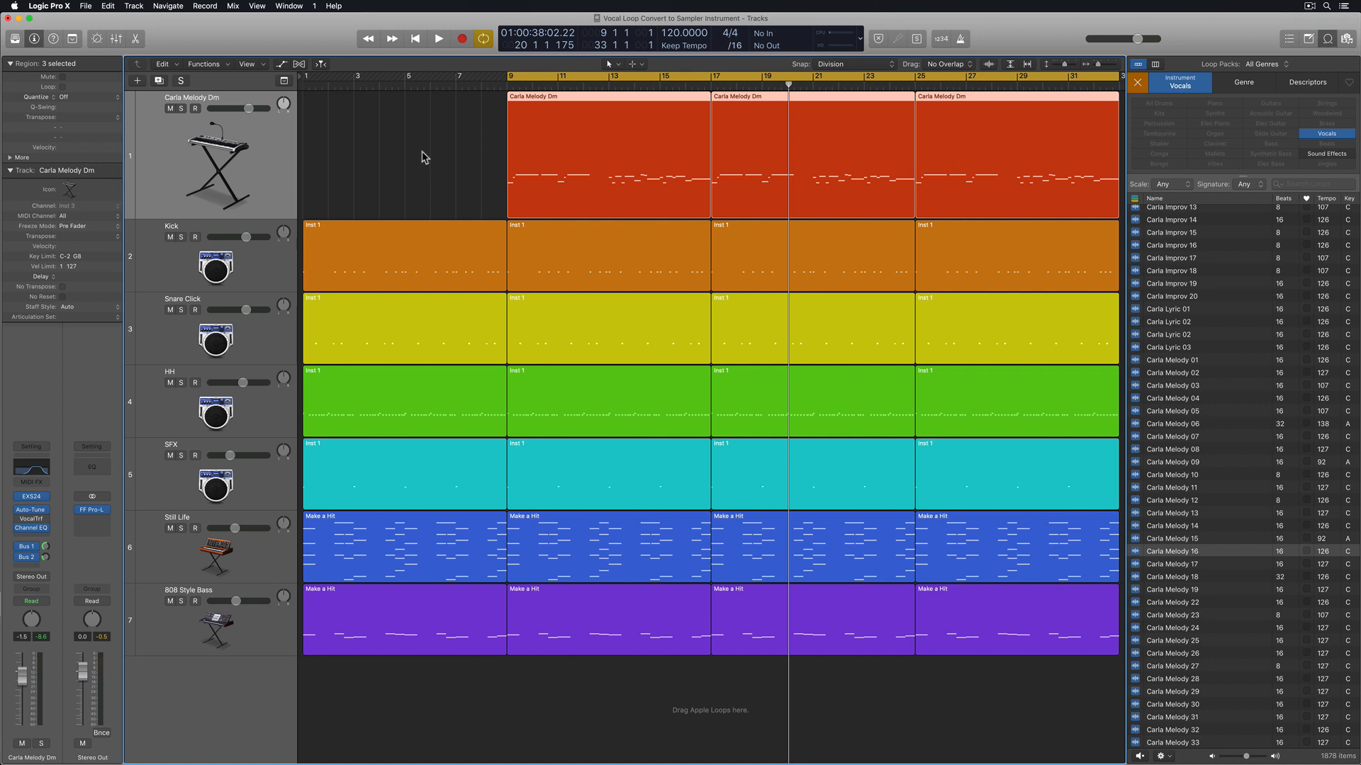
key(shift+space)
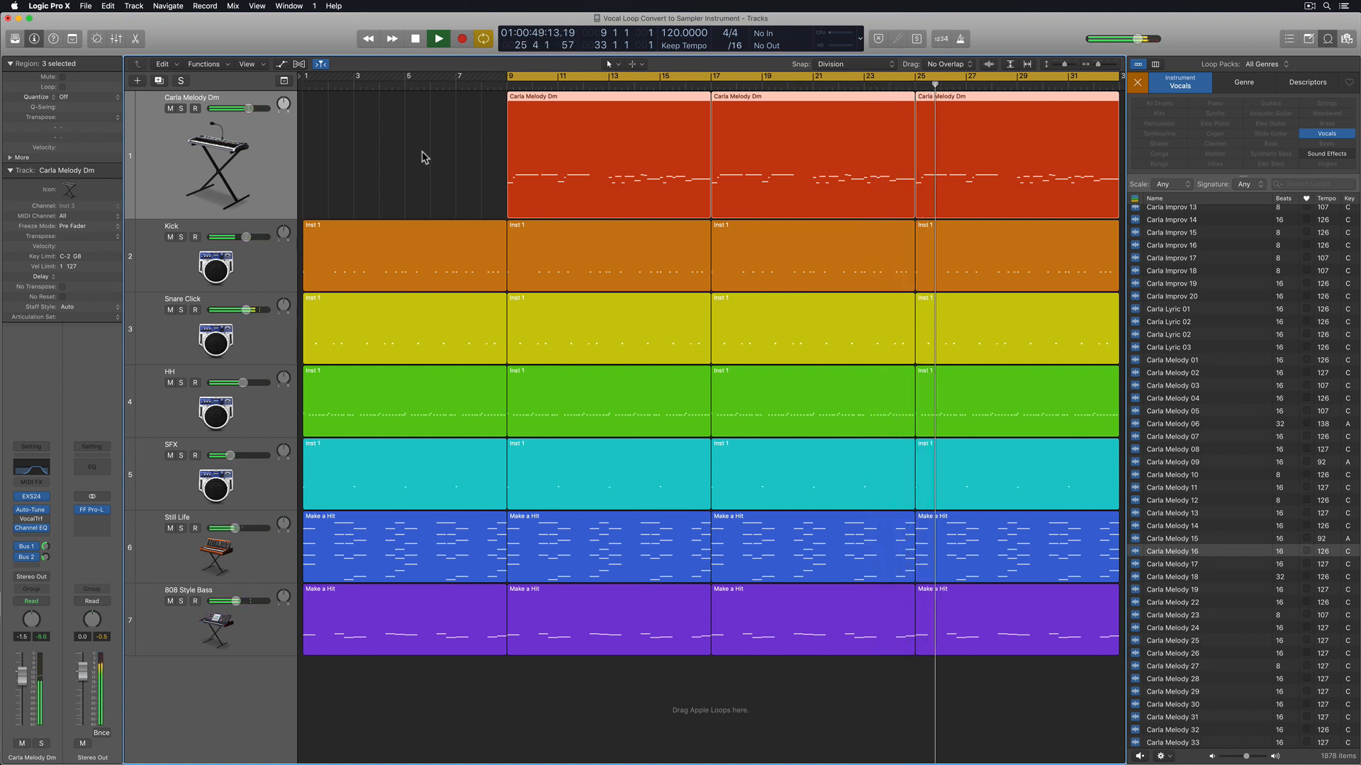
key(space)
click(422, 158)
click(570, 166)
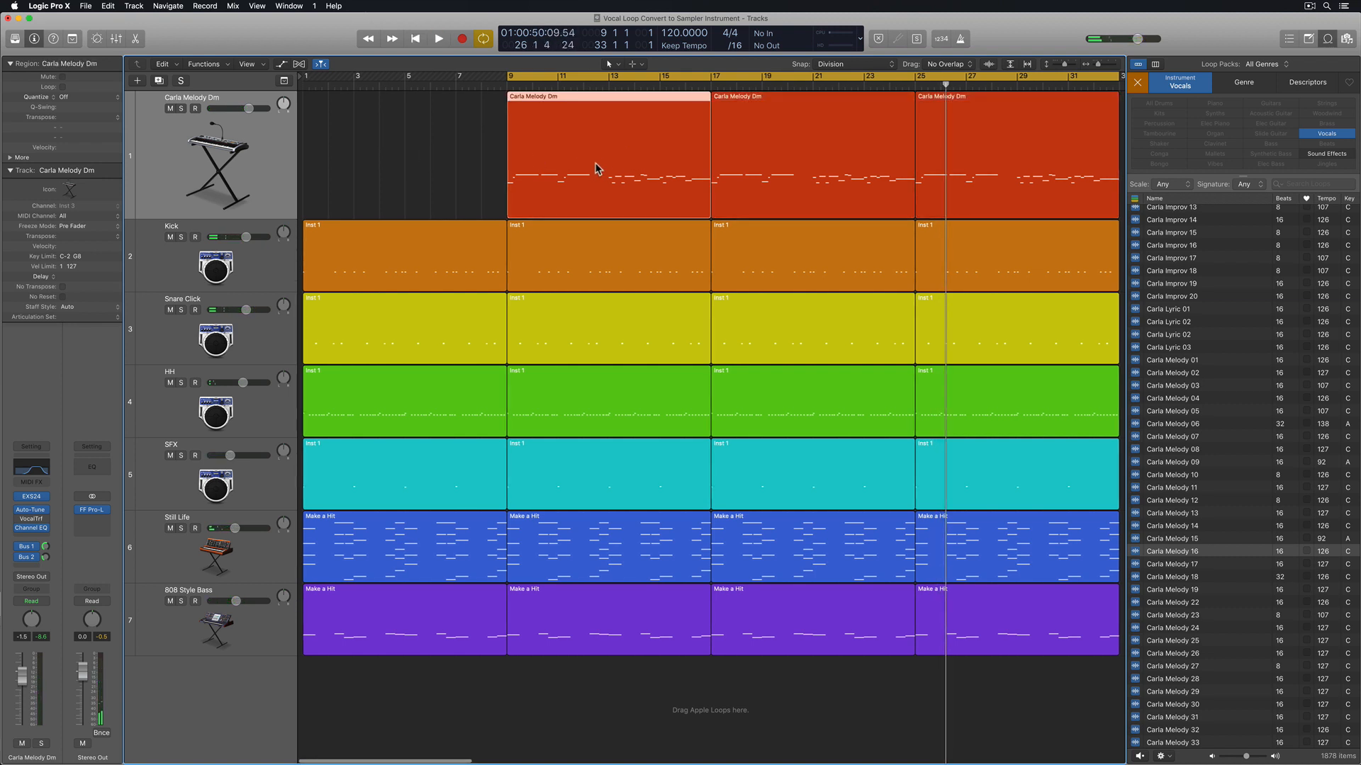
click(471, 166)
Mute the Carla Melody Dm track and play the arrangement without it from bar 9
click(170, 108)
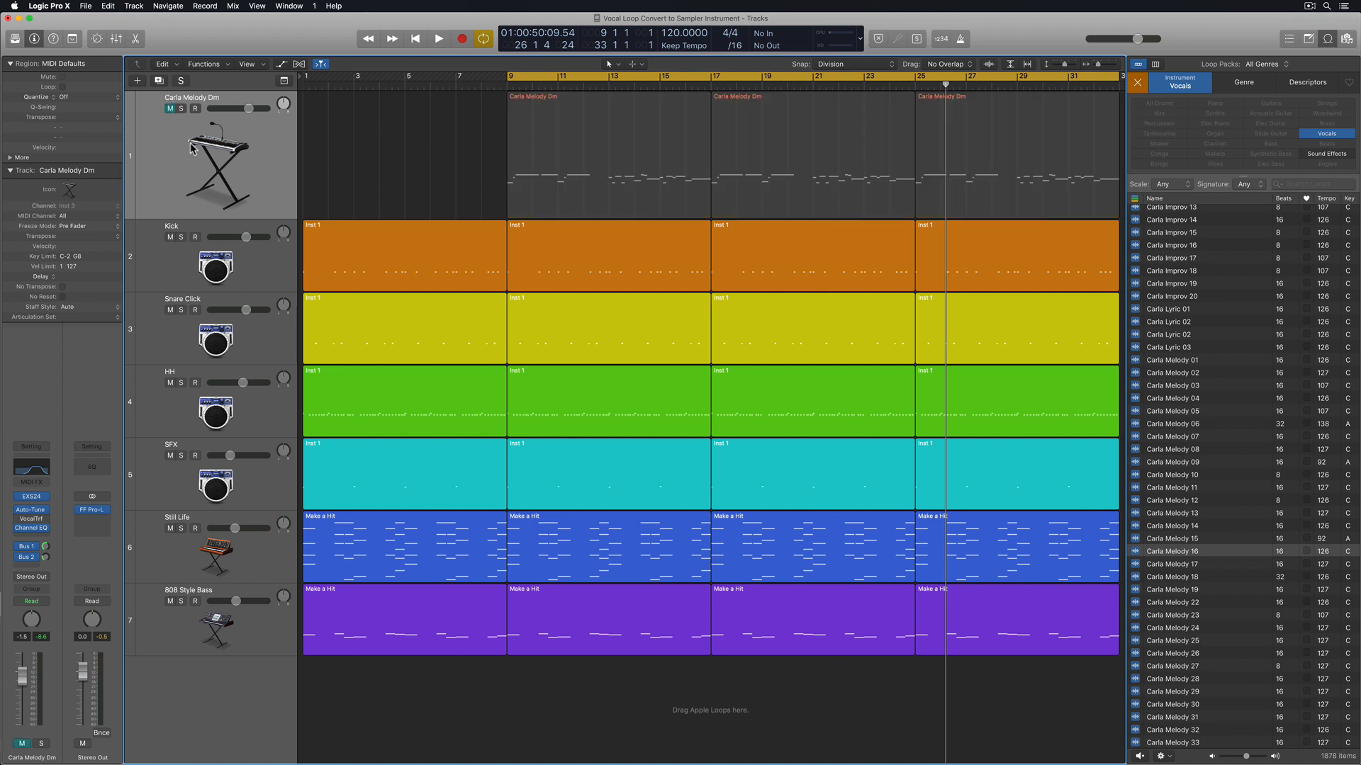
click(192, 147)
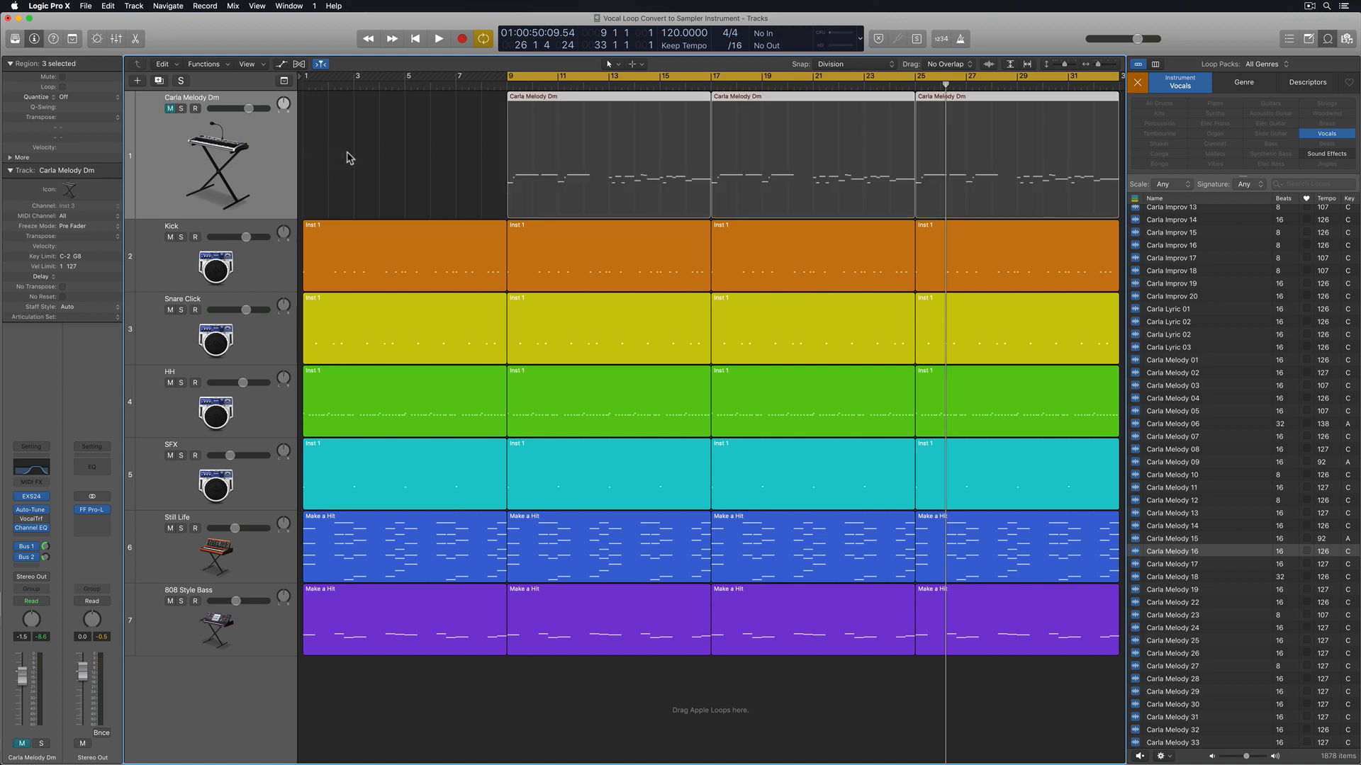
key(shift+space)
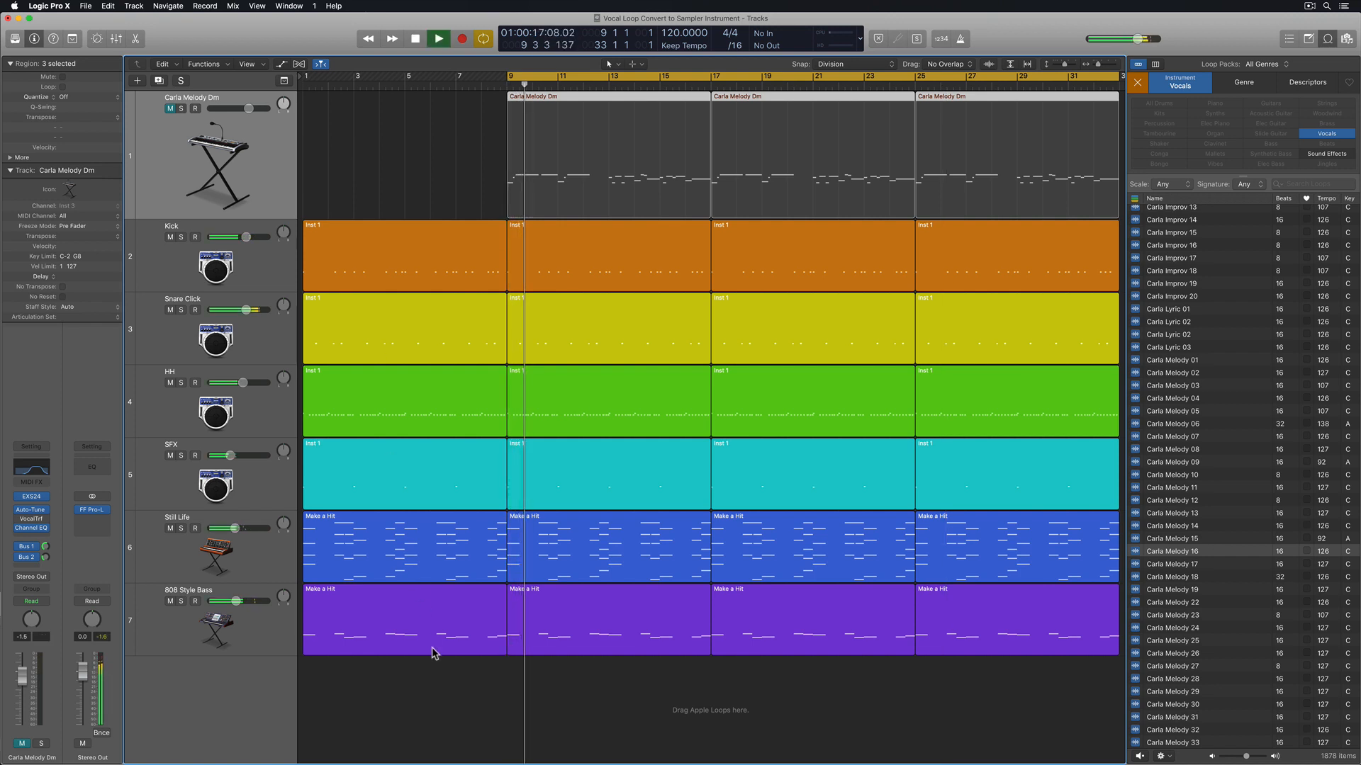
click(440, 676)
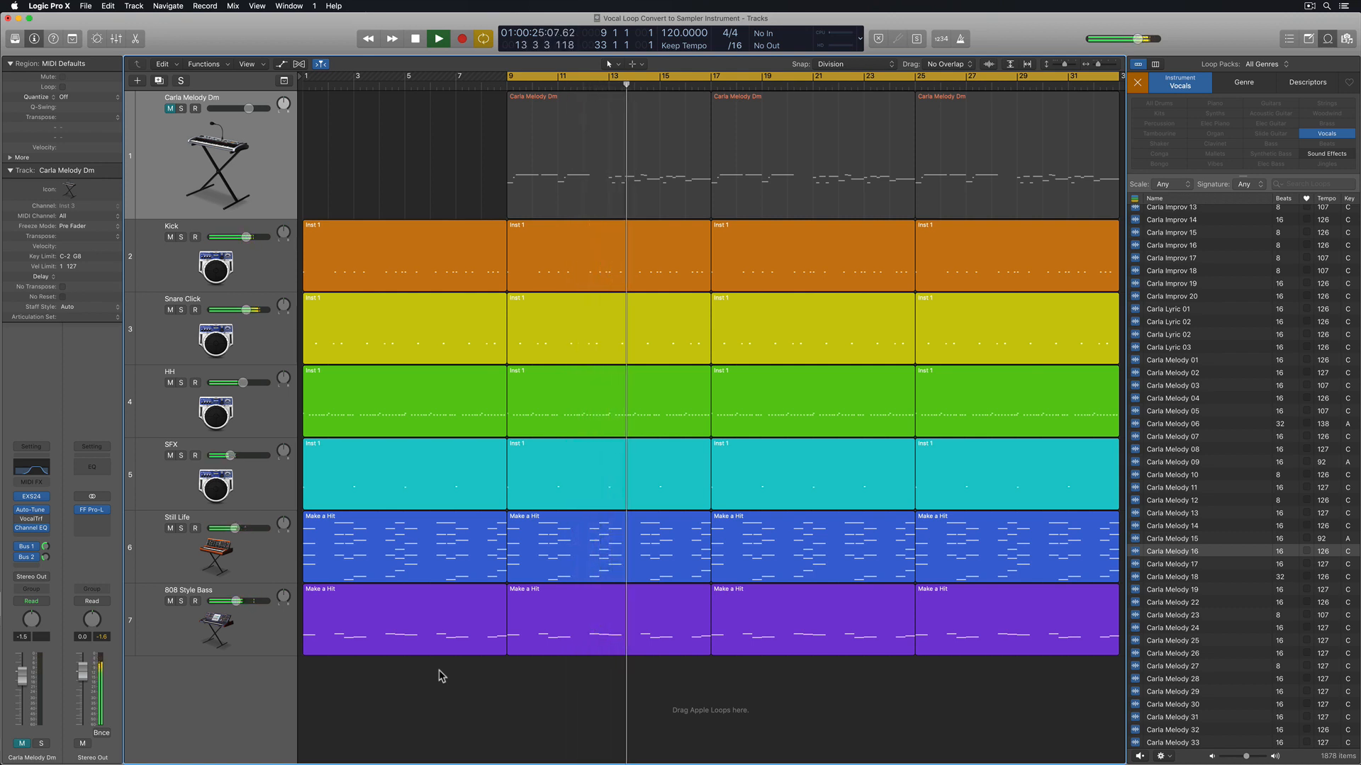
key(space)
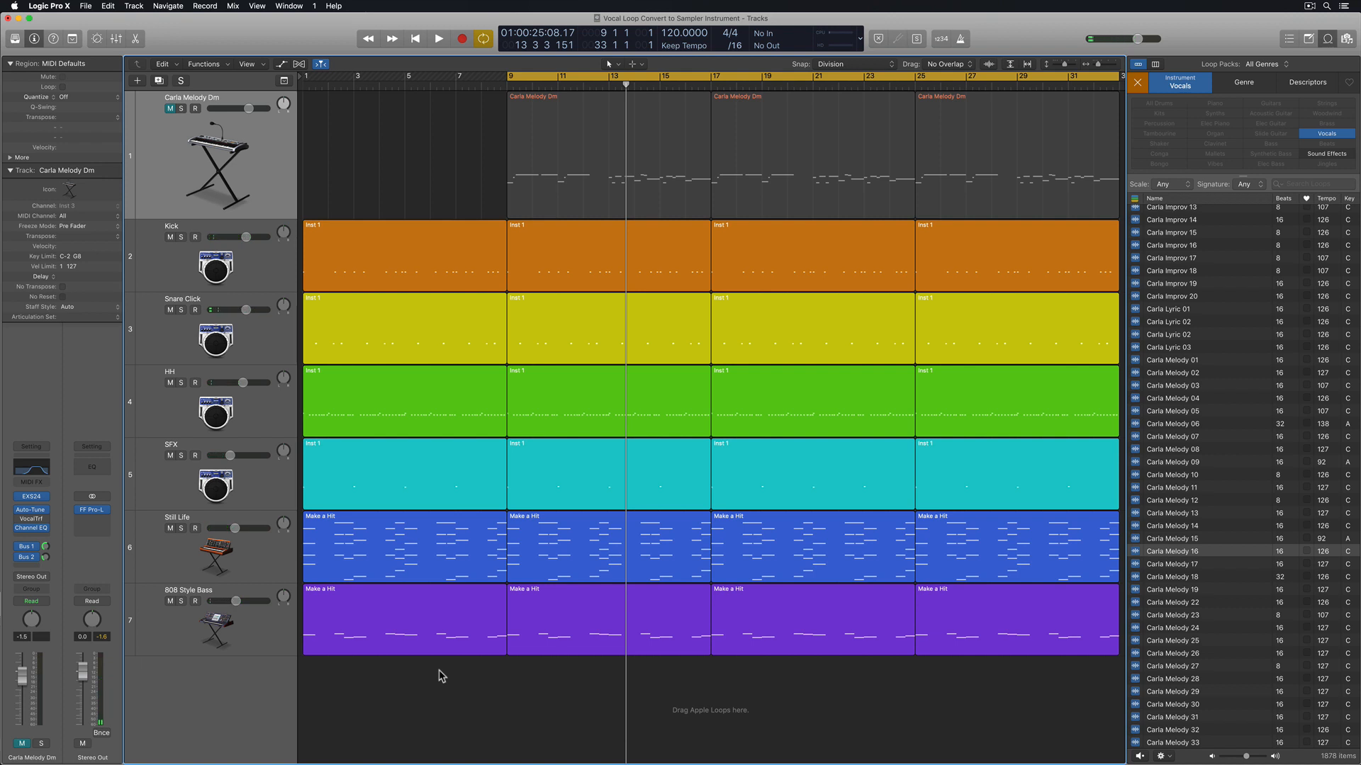
Add the Carla Melody 16 vocal loop on a new track at bar 1, below Carla Melody Dm, and play it soloed
scroll(1217, 380, up, 1)
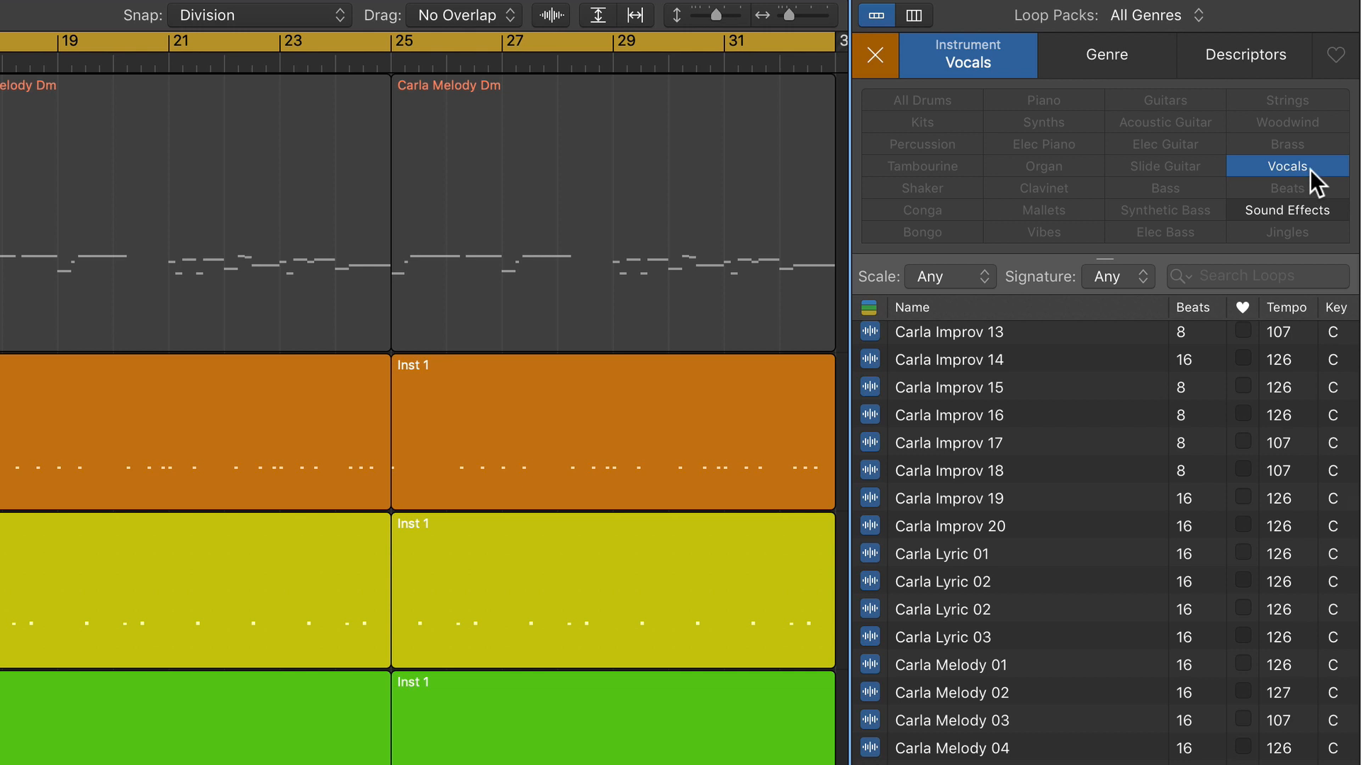
scroll(1041, 569, down, 10)
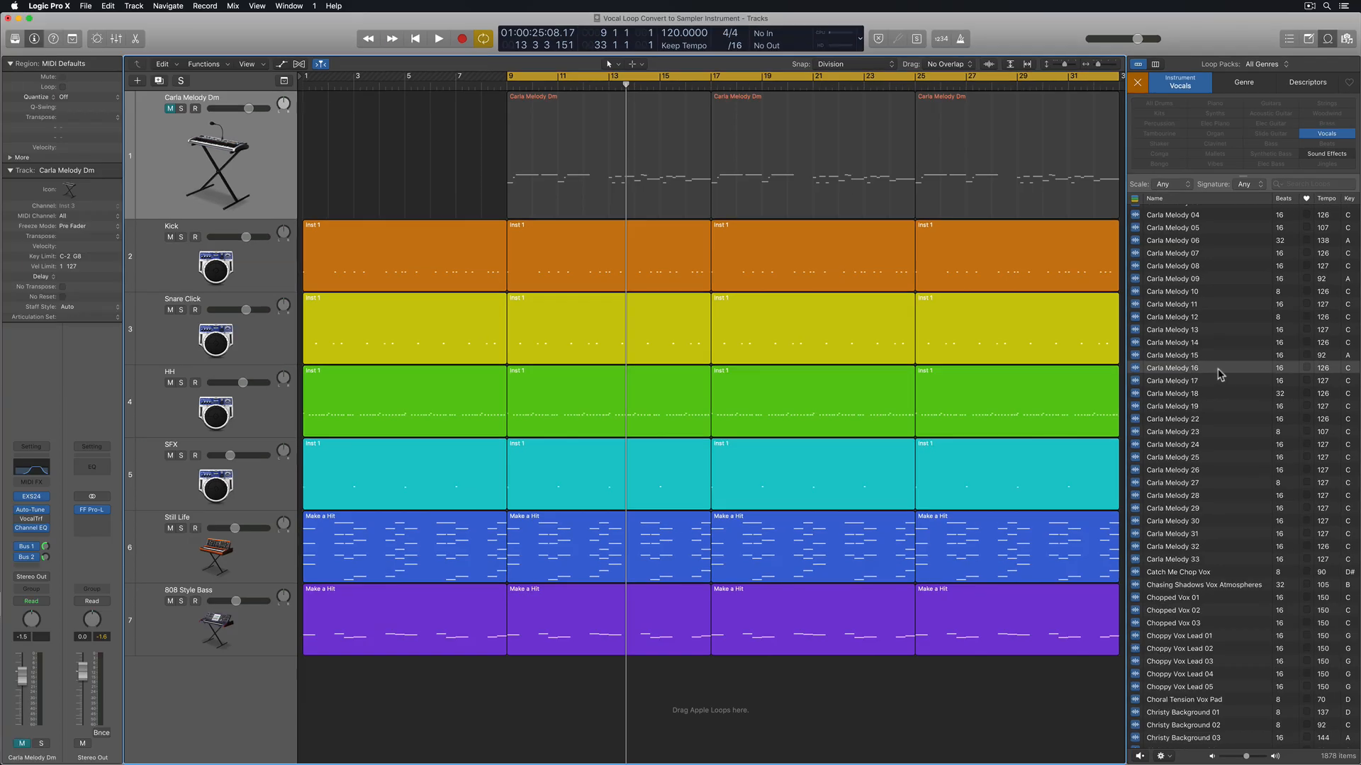
drag(1018, 680, 222, 273)
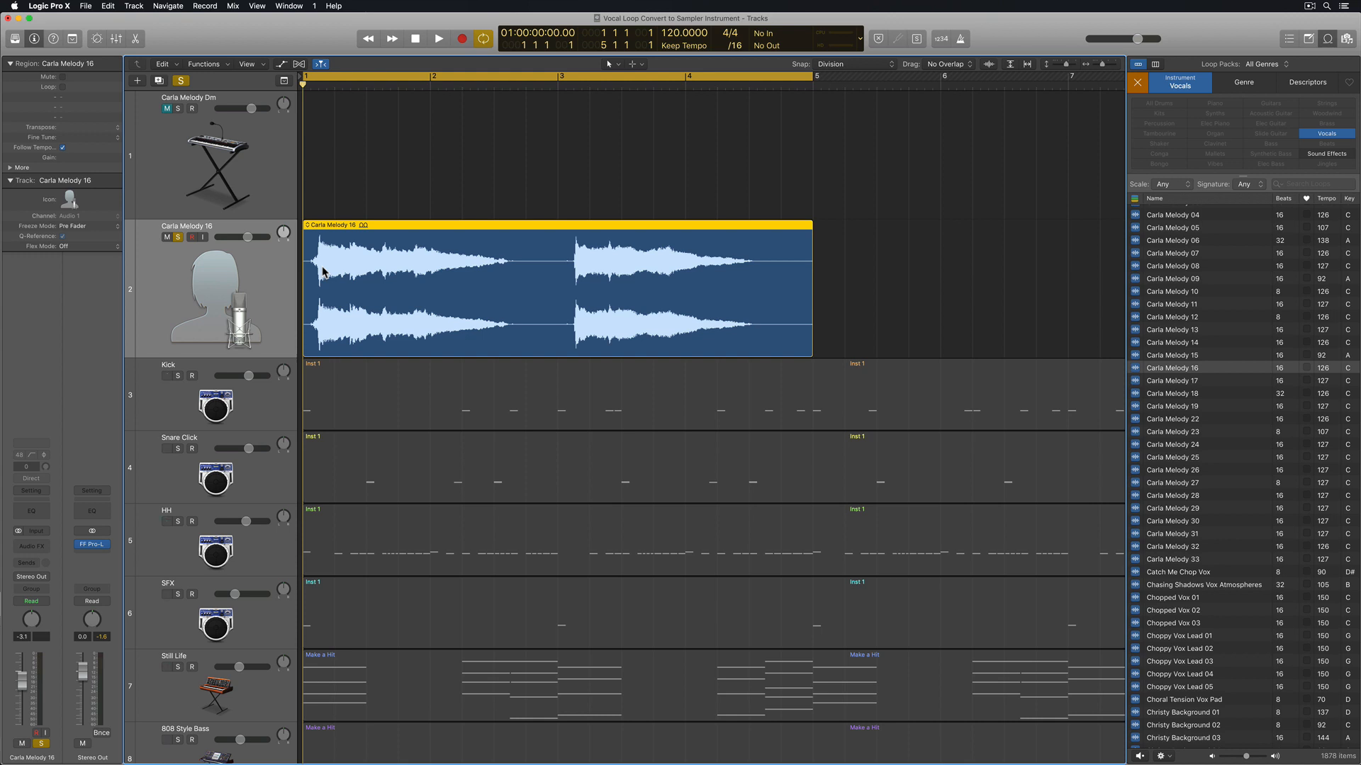
key(space)
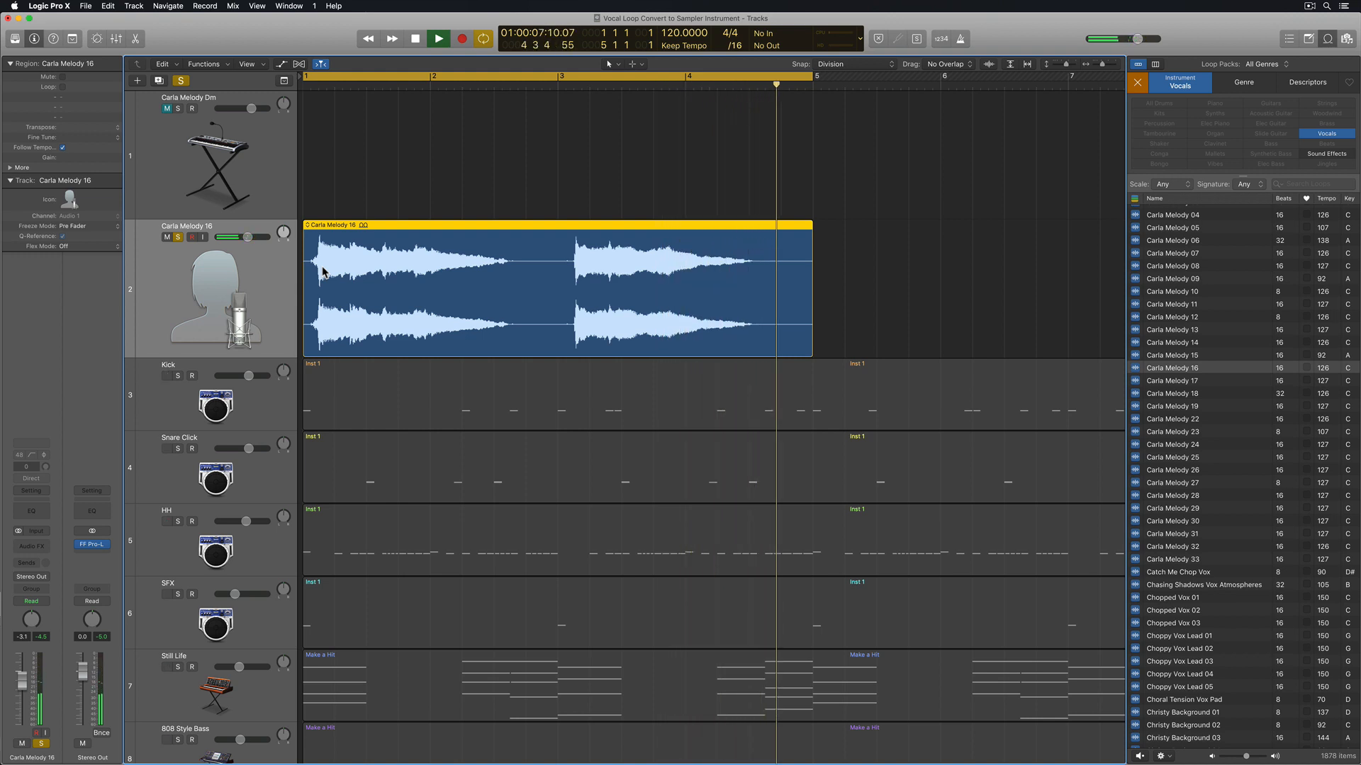
key(space)
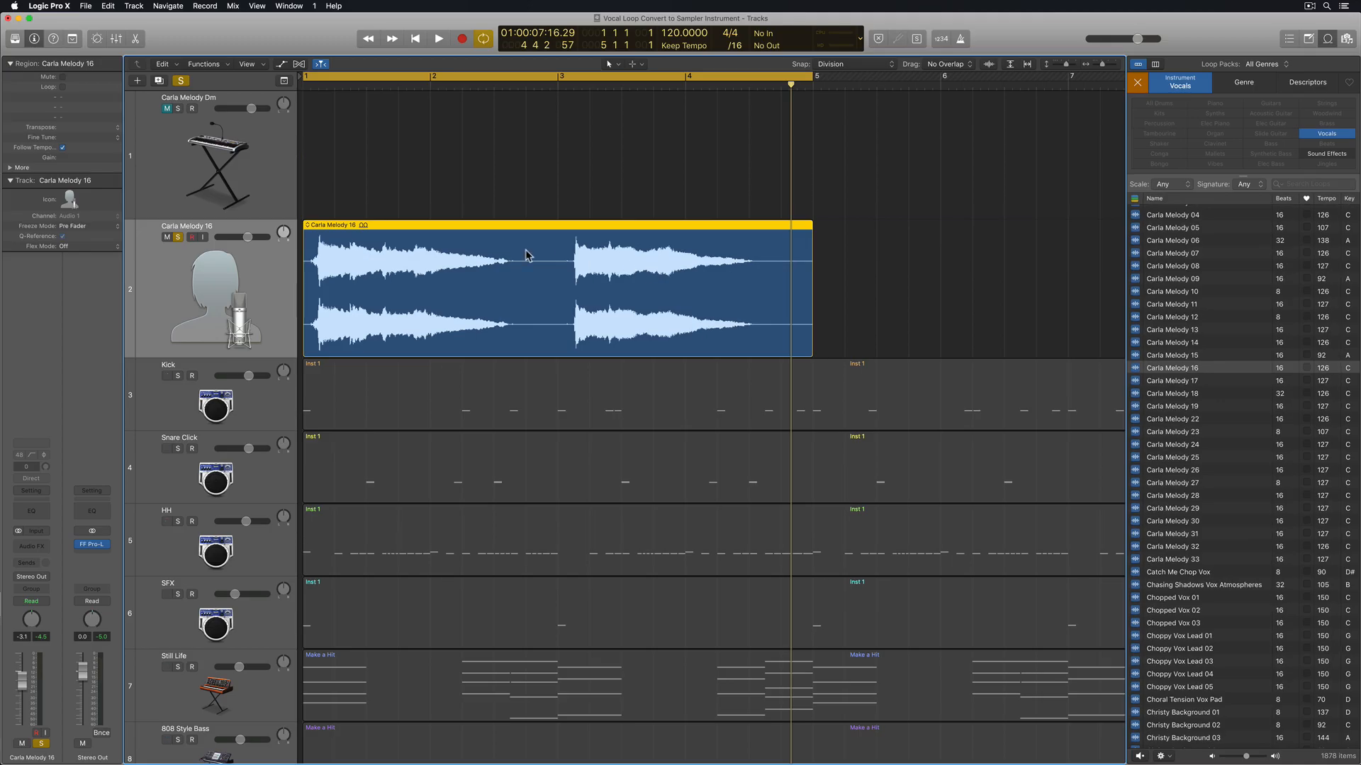
Turn off solo on the Carla Melody 16 track and play the loop with the other tracks
click(177, 236)
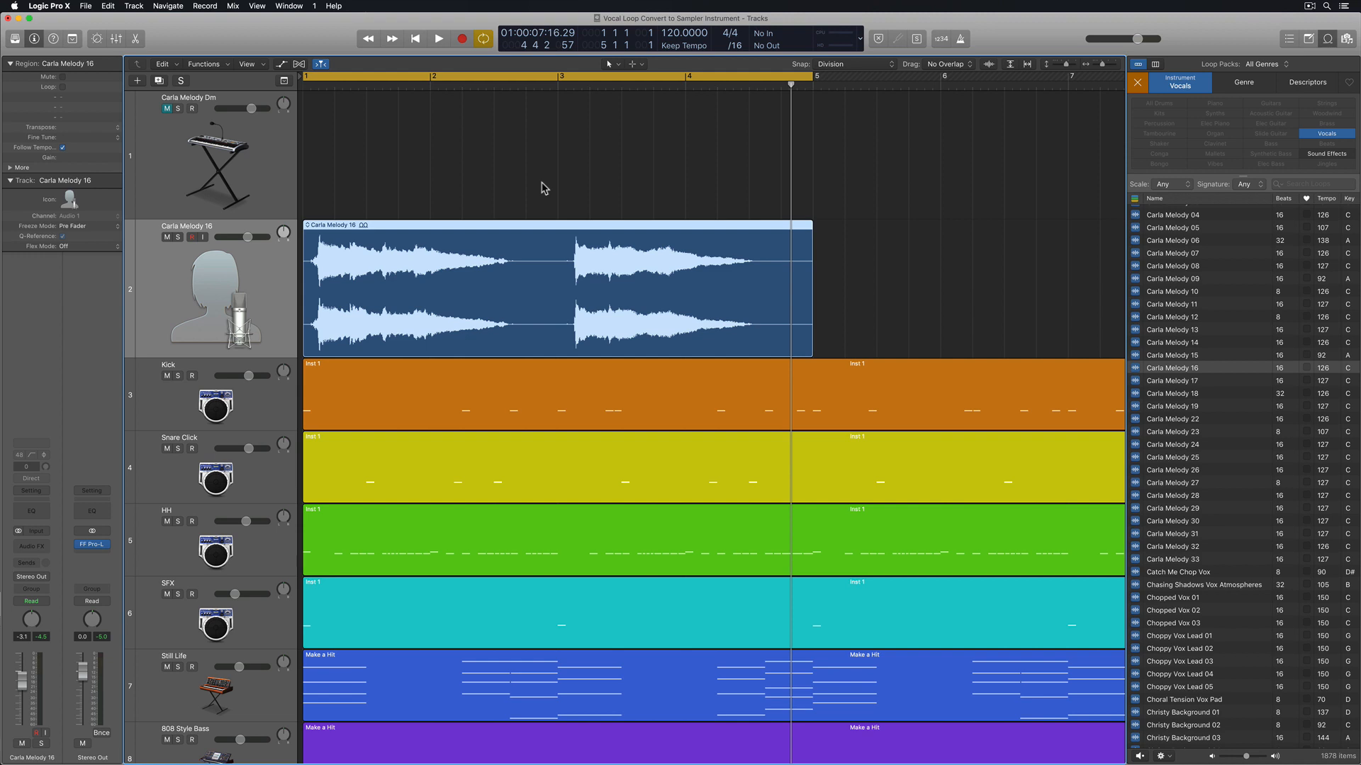
key(space)
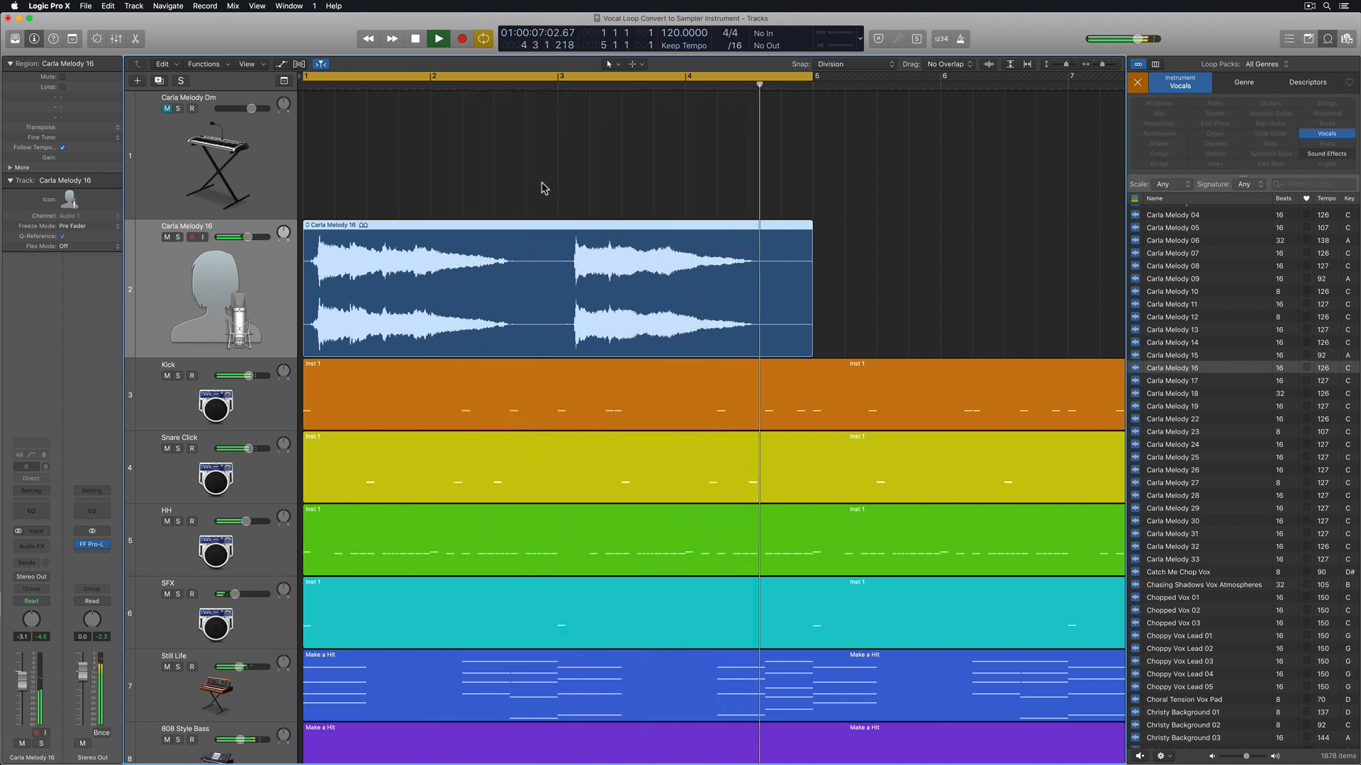
key(space)
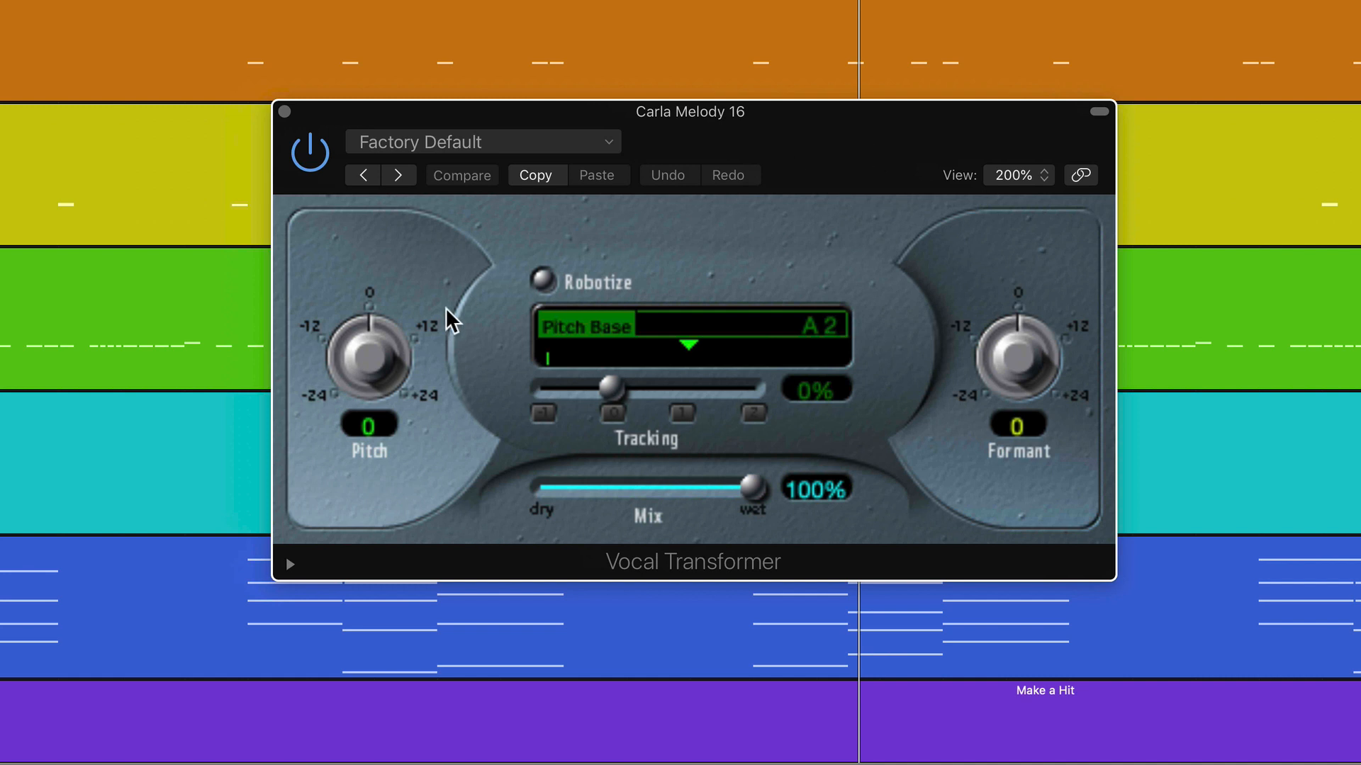
Set the Vocal Transformer pitch to +2 on the Carla Melody 16 track, play the result and close the plug-in
drag(375, 344, 389, 334)
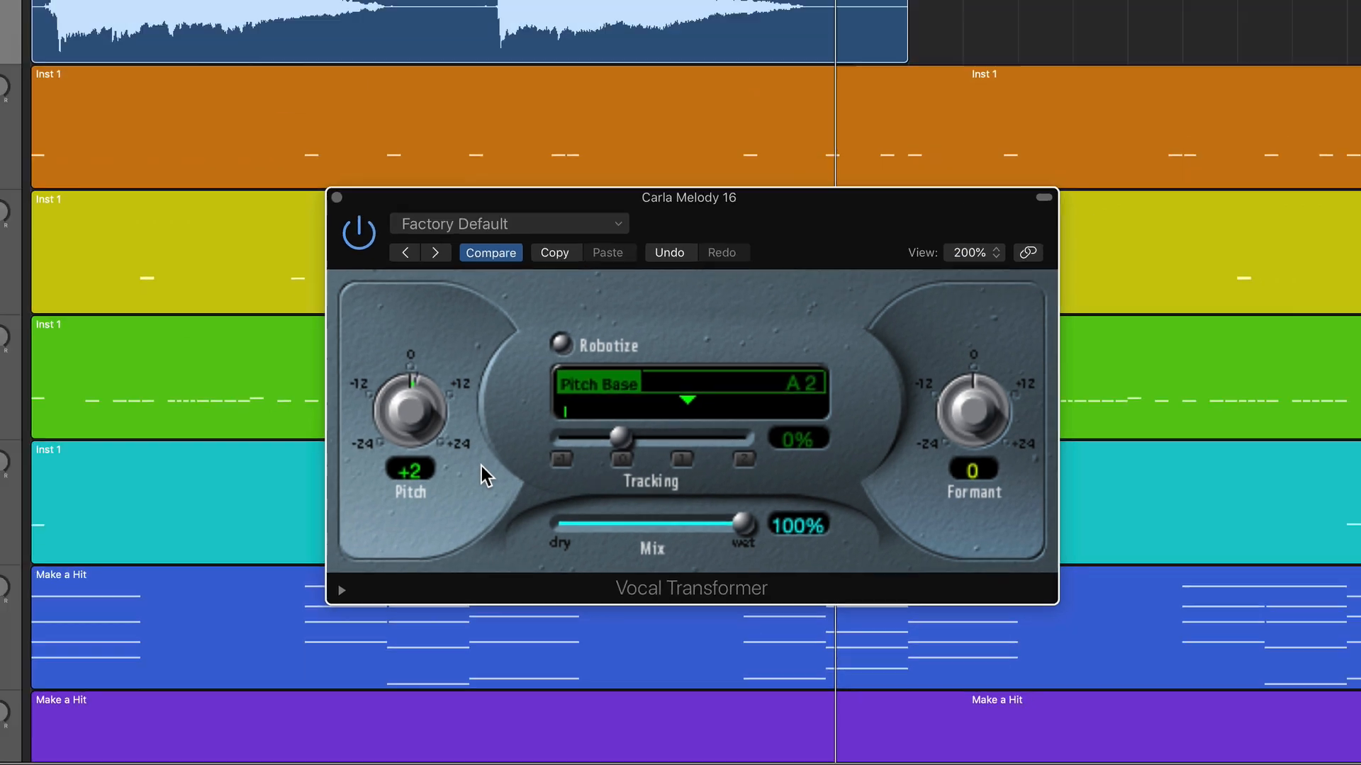
key(space)
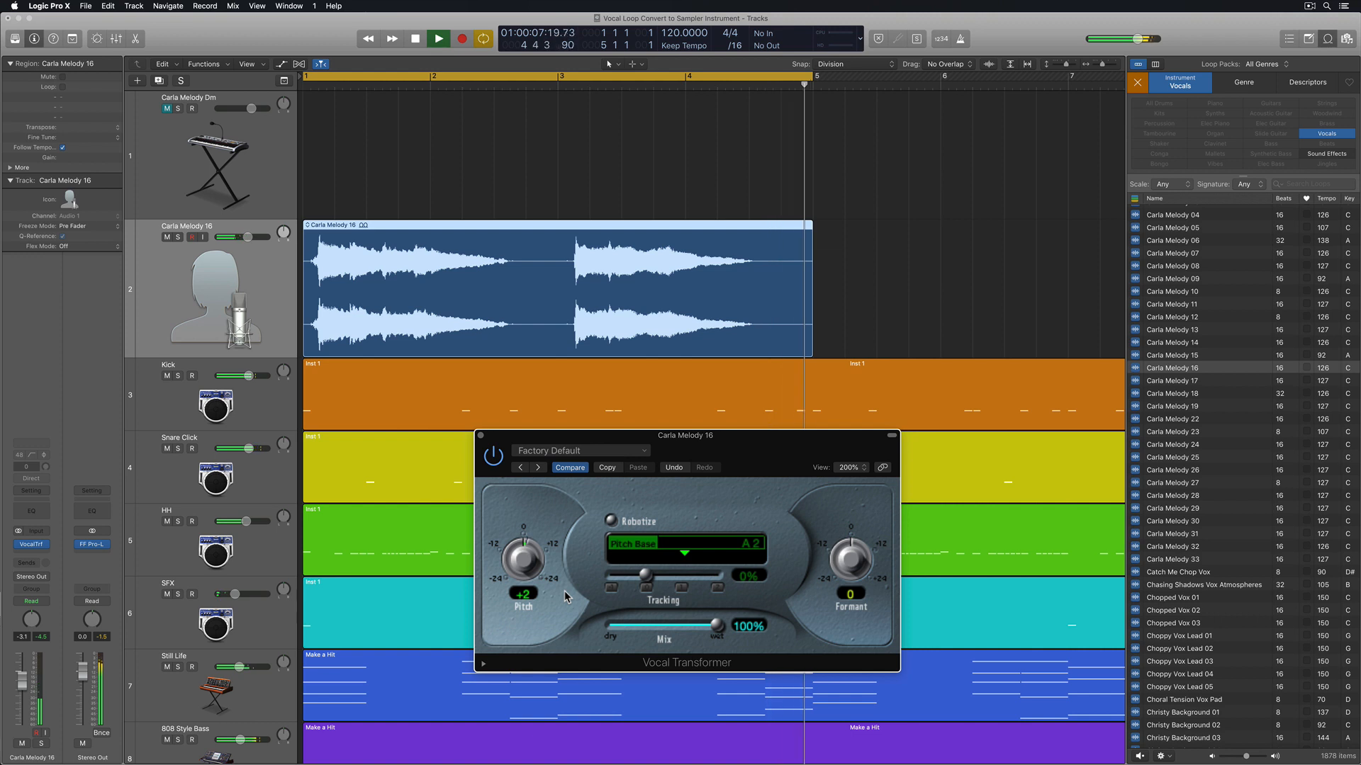
key(space)
click(481, 437)
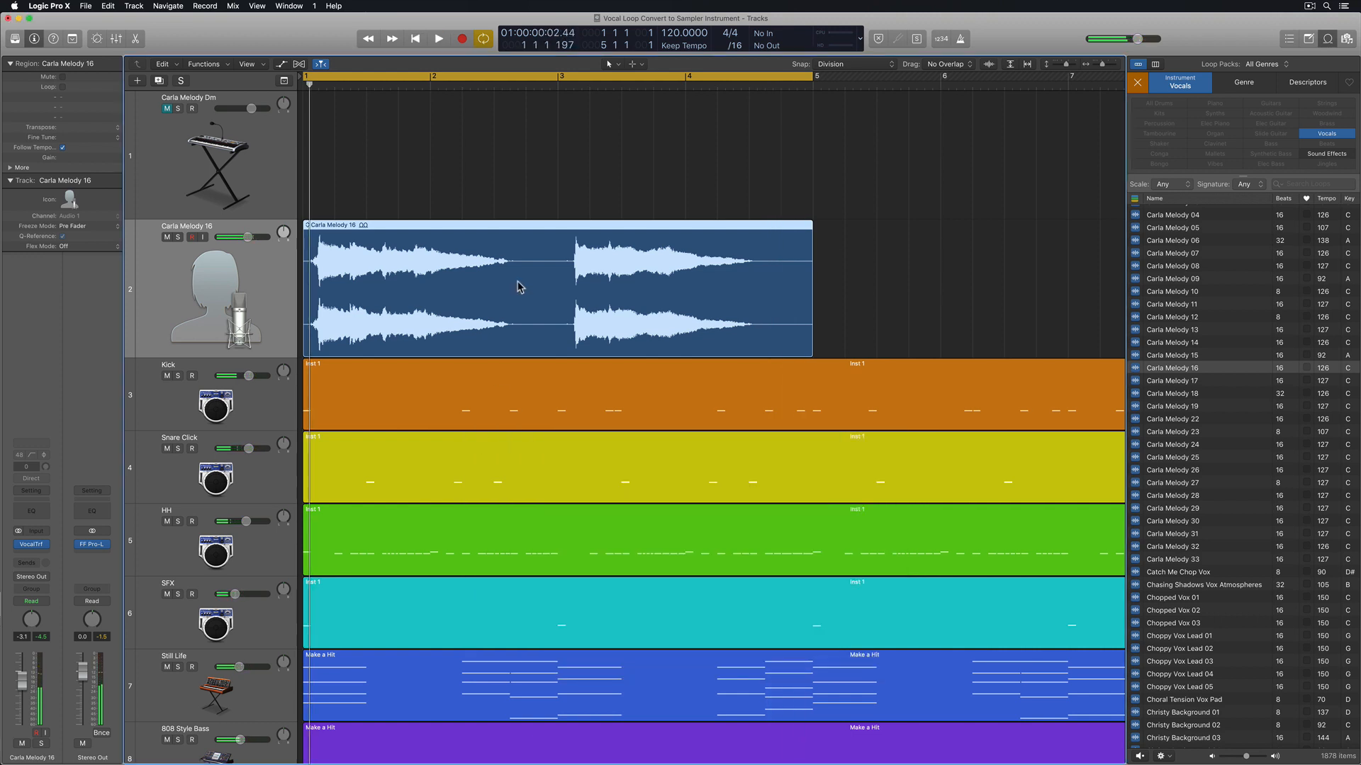
Turn off cycle mode and bounce the Carla Melody 16 region in place to a new track, muting the source and keeping effect plug-ins active
click(499, 184)
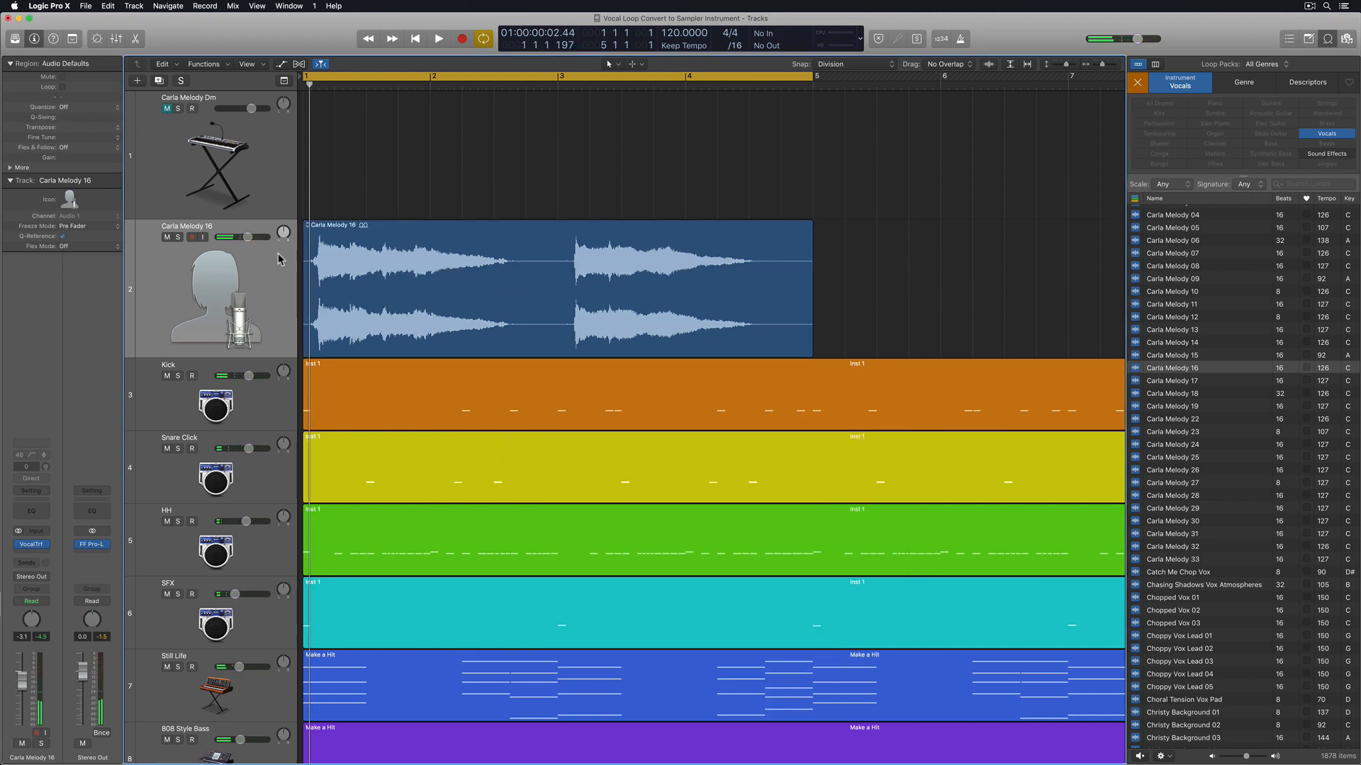
click(238, 286)
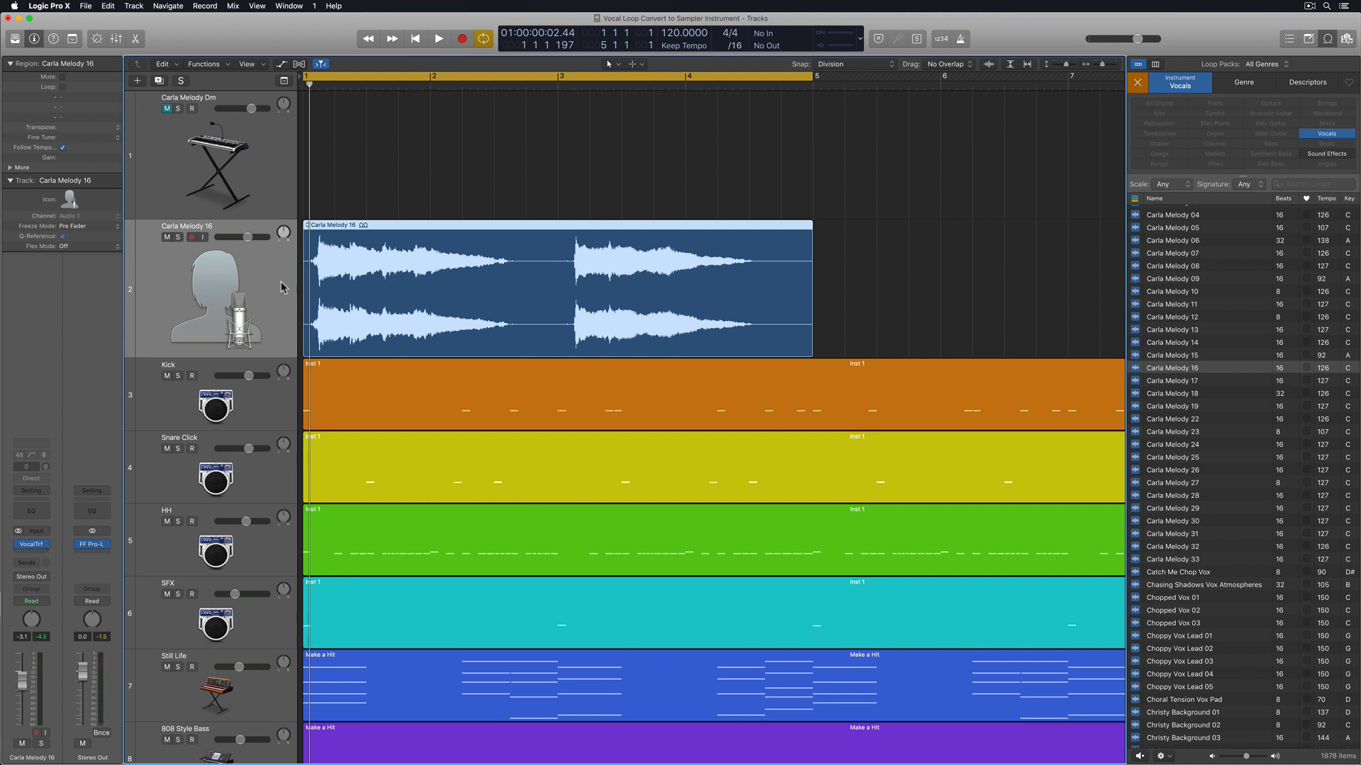
mouse_move(47, 549)
key(c)
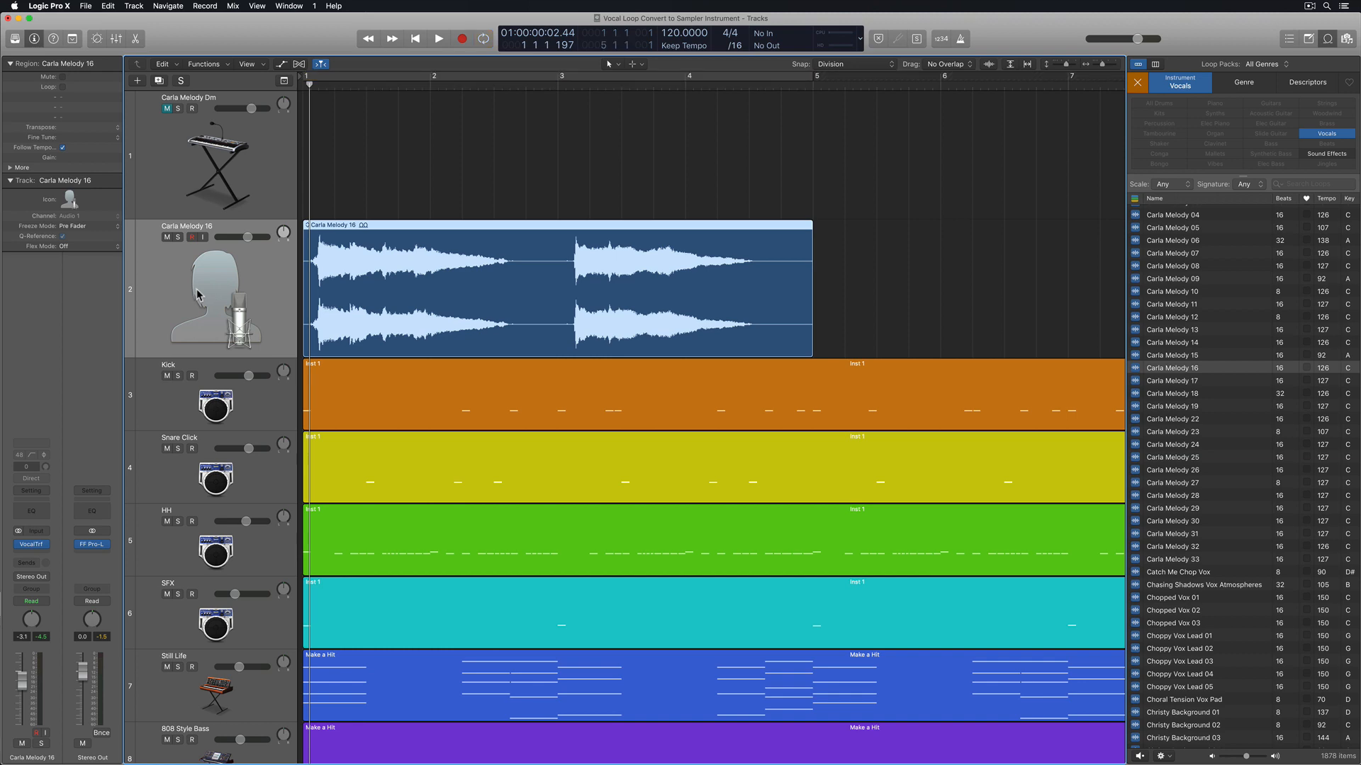
key(ctrl+b)
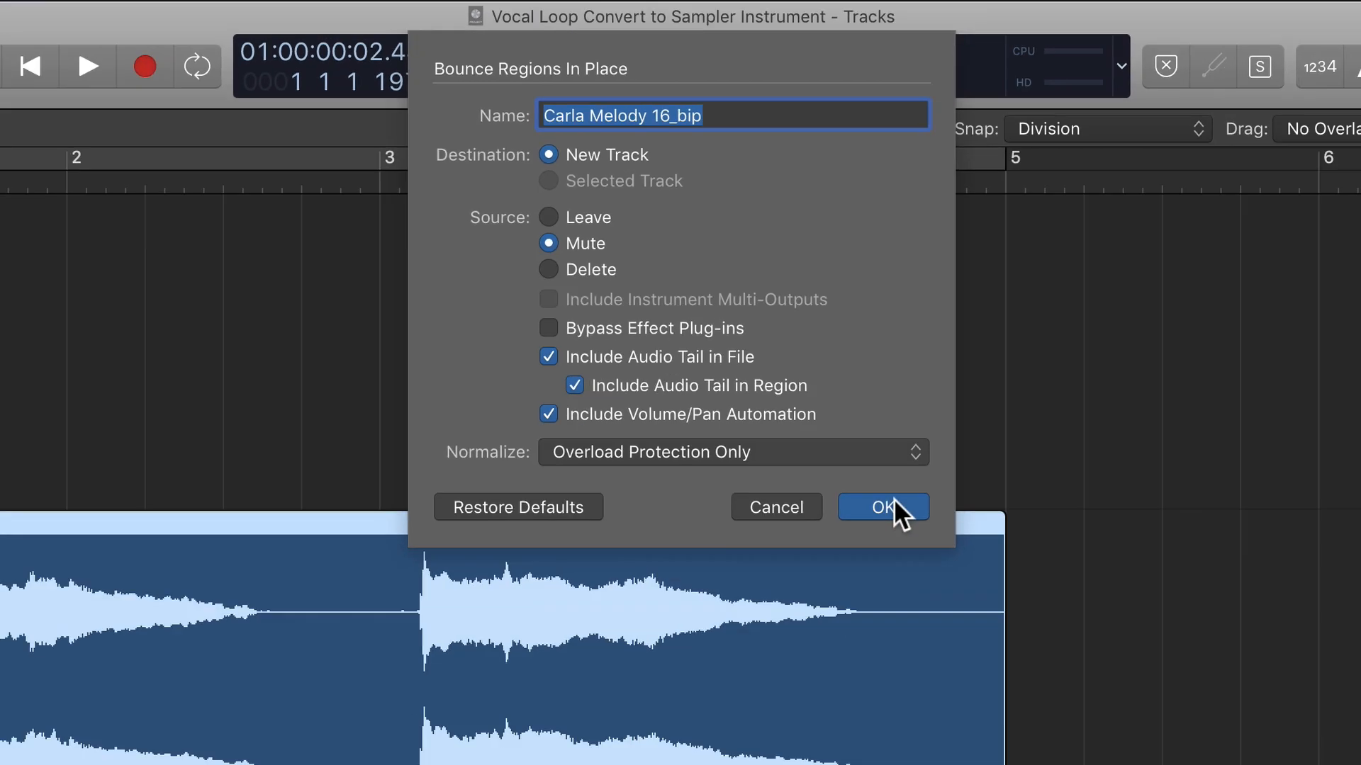
click(950, 650)
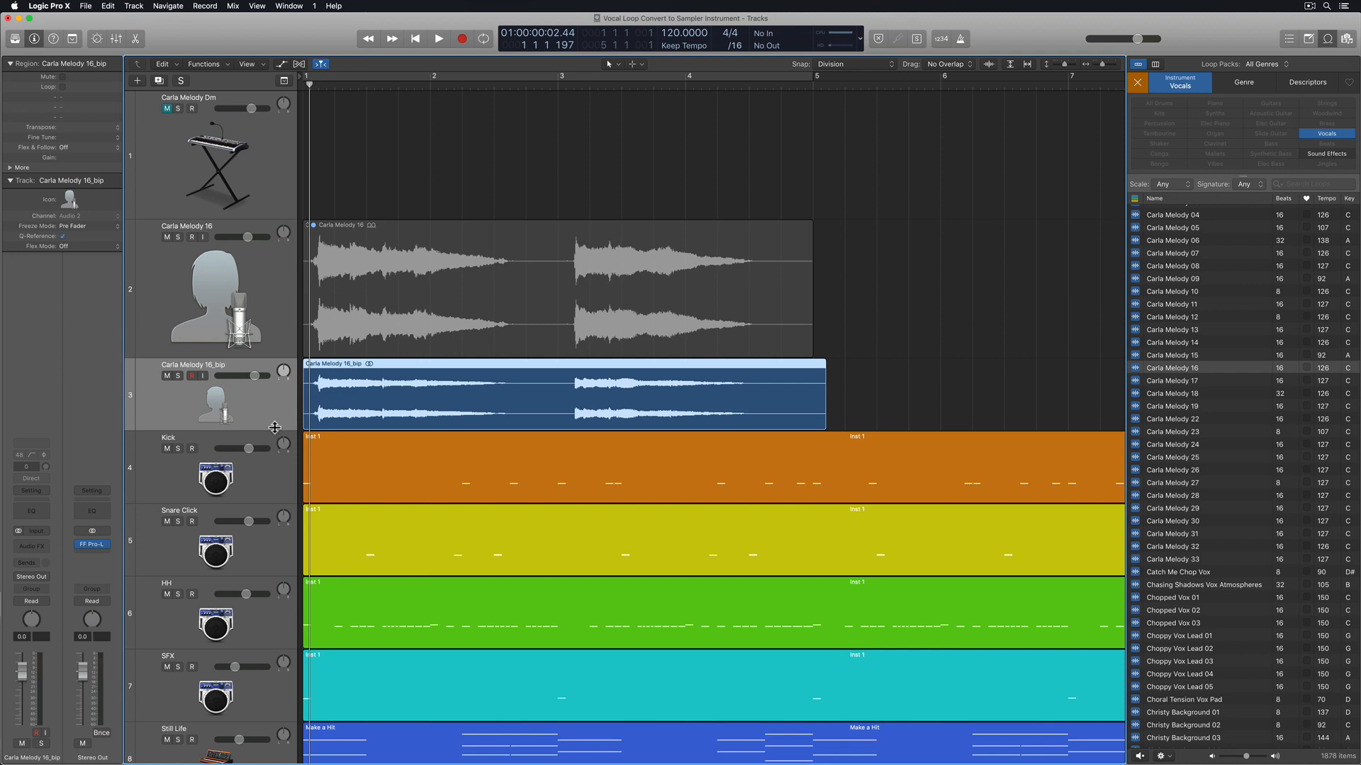
Enlarge the bounced Carla Melody 16_bip track and delete the original Carla Melody 16 region and its track
drag(276, 430, 275, 527)
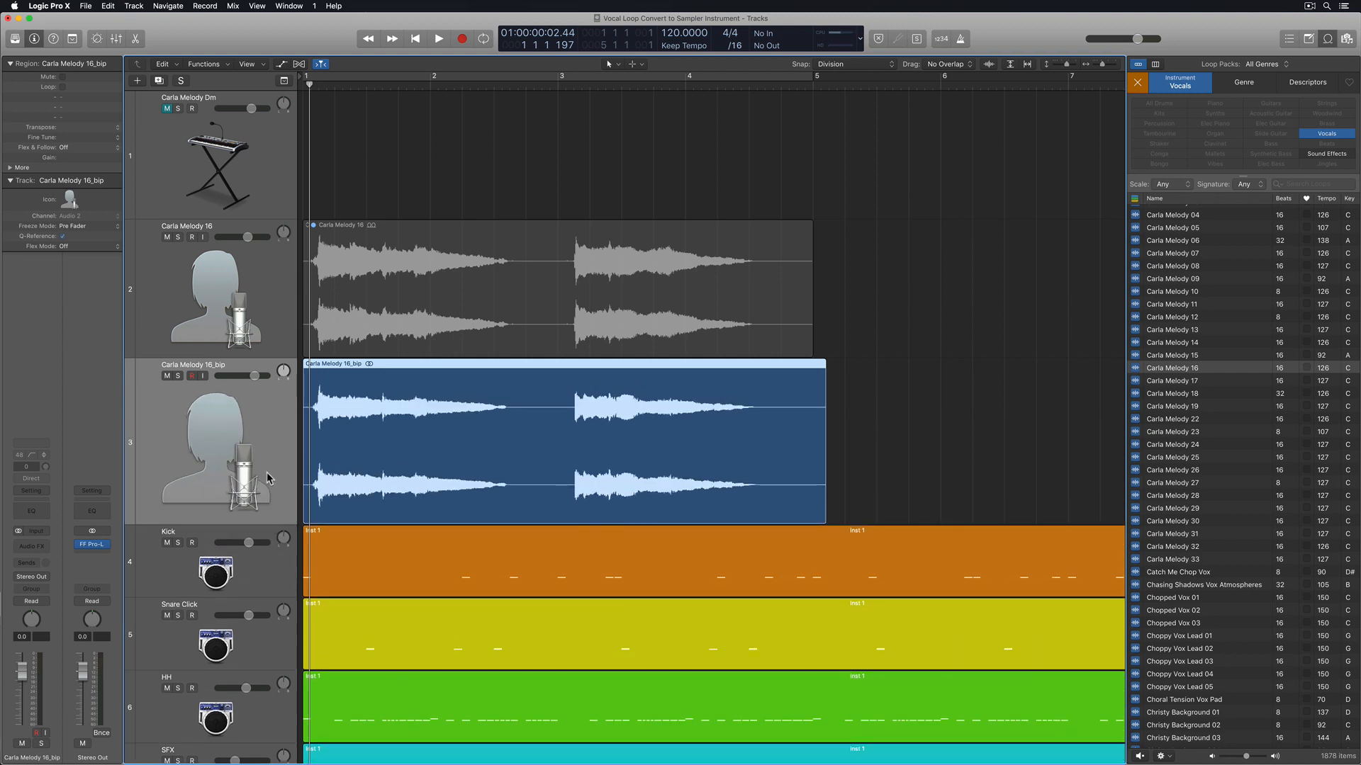
click(233, 291)
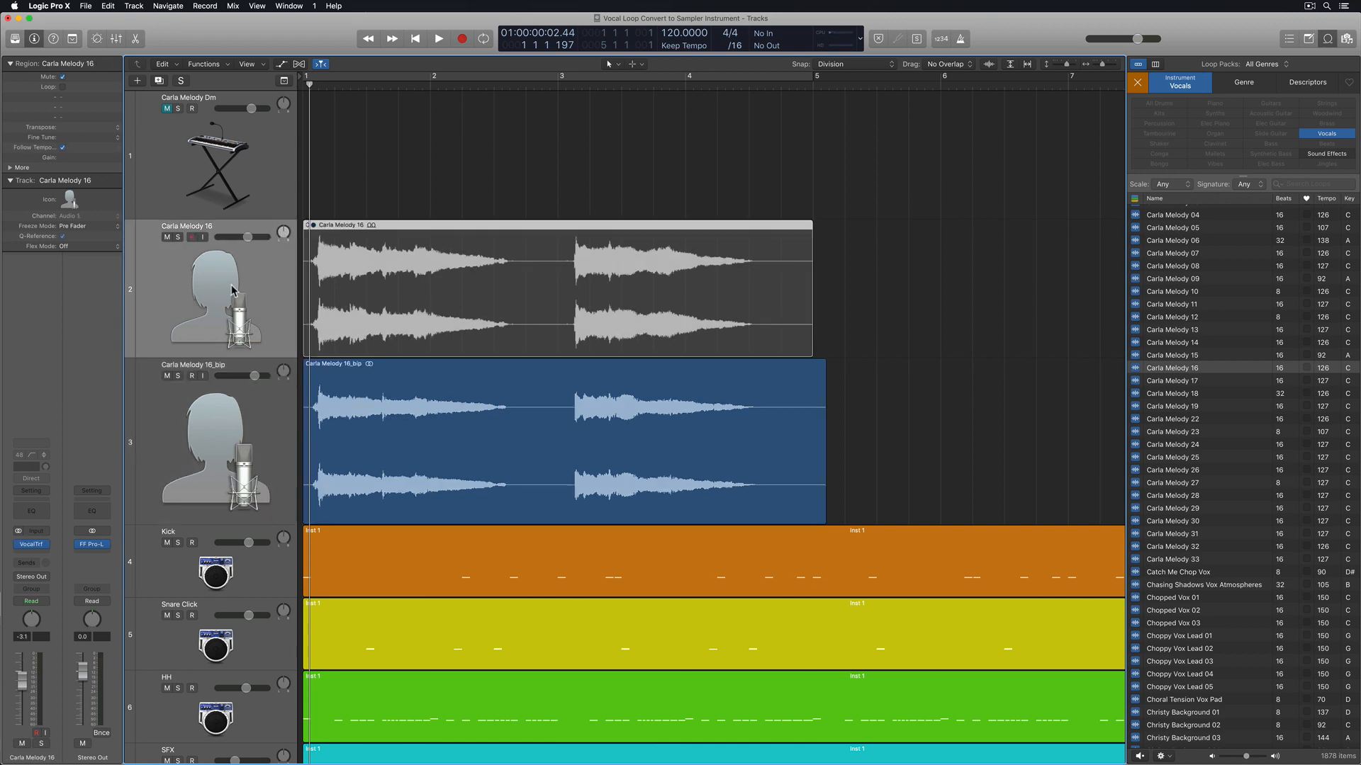
key(Delete)
key(super+BackSpace)
Play the bounced vocal with the arrangement and return the playhead to the start of the project
key(space)
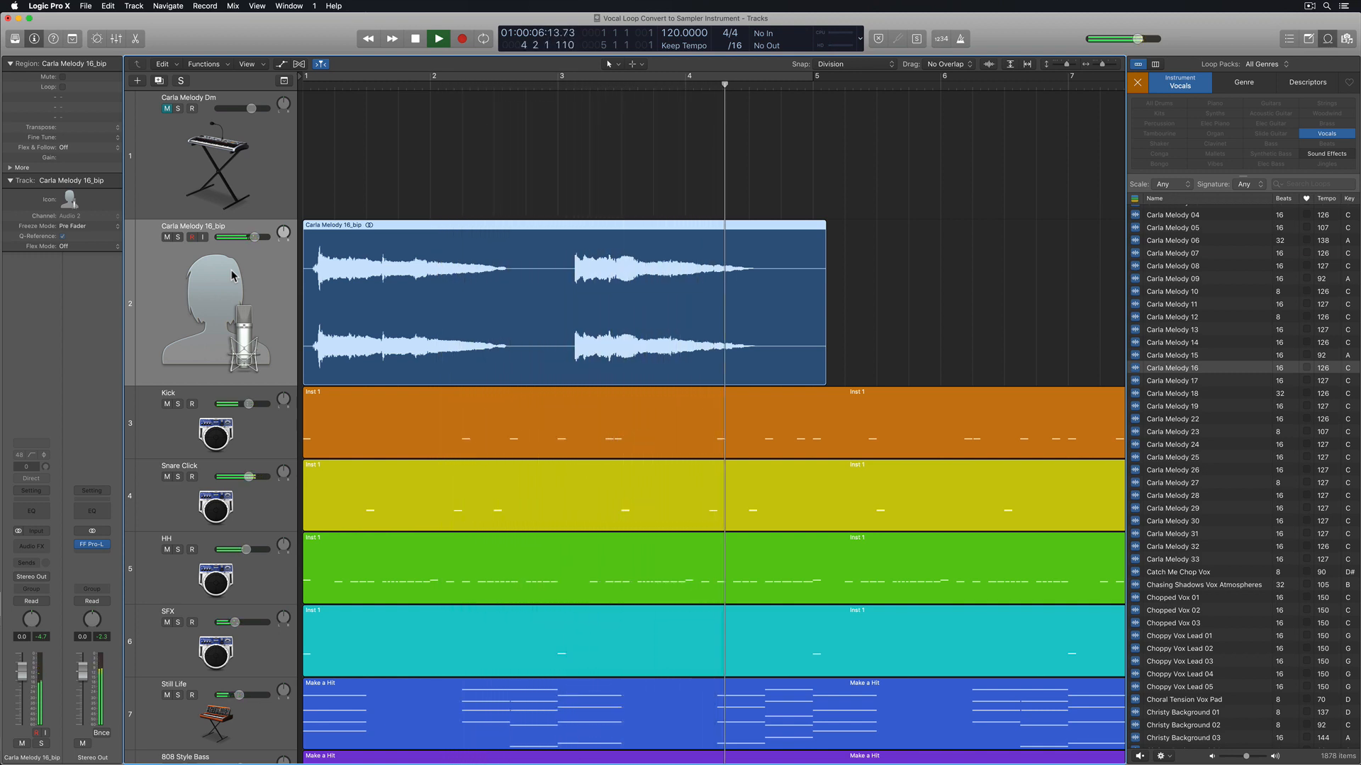
key(space)
key(super+Left)
key(super+Left)
key(super+Left)
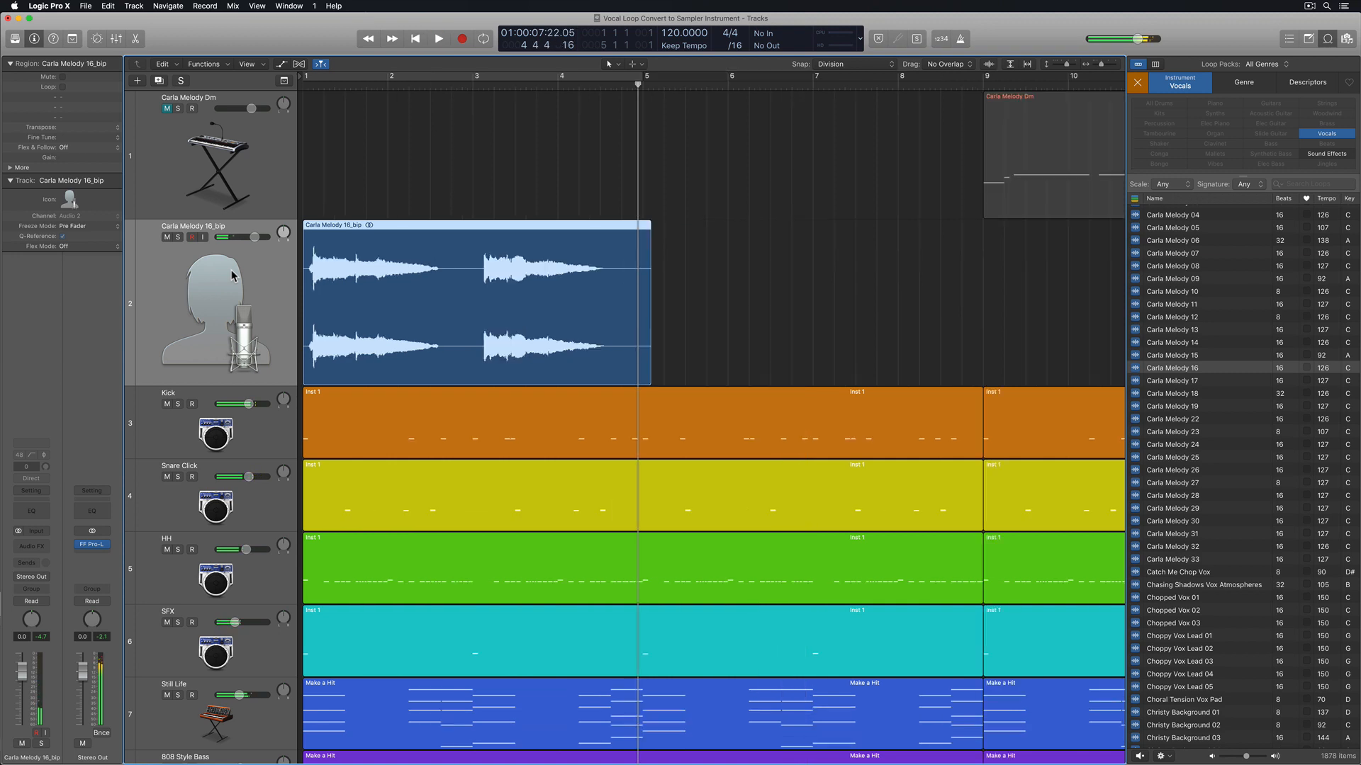
key(Return)
key(super+Right)
key(super+Right)
key(super+Right)
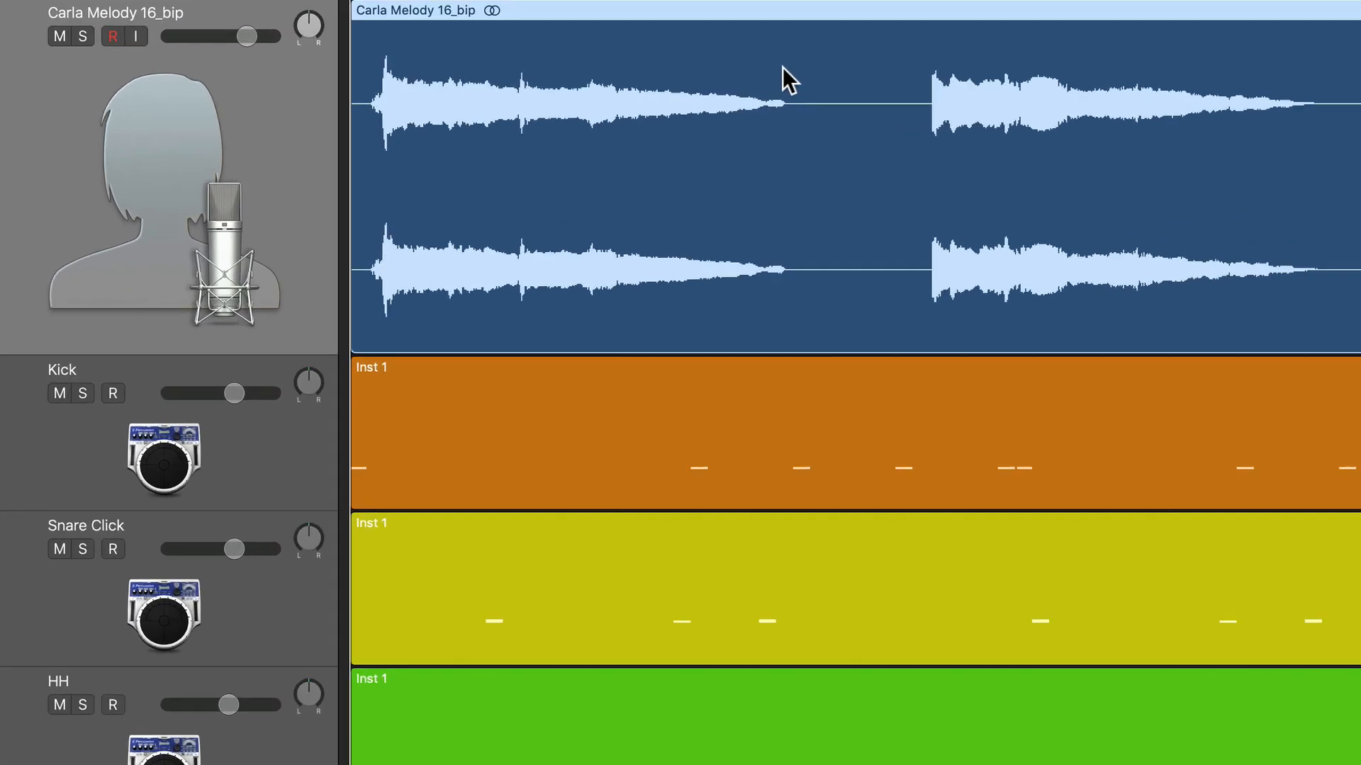
Convert the Carla Melody 16_bip region to a new sampler track with zones from transient markers, '1Shot' zones off and trigger notes C1 to G8
right_click(505, 250)
mouse_move(931, 329)
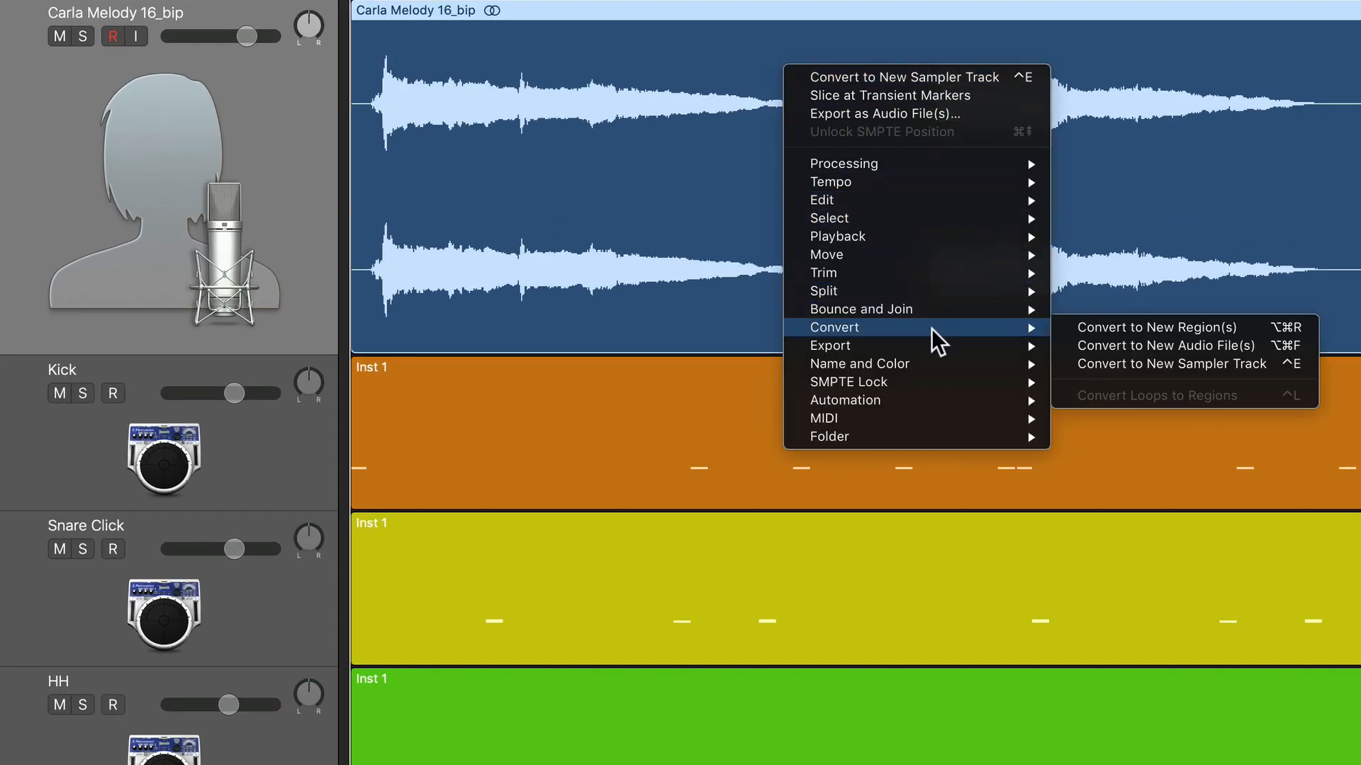
click(1266, 368)
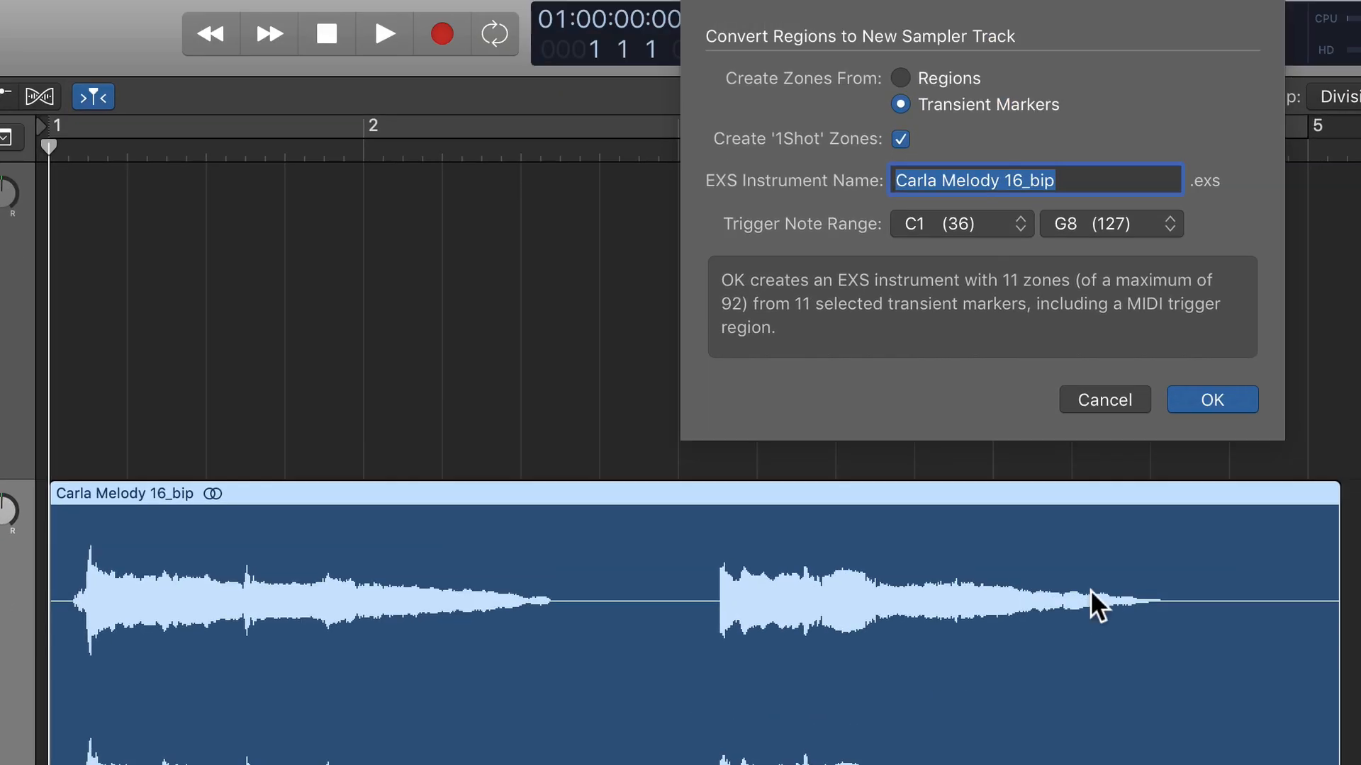
click(963, 78)
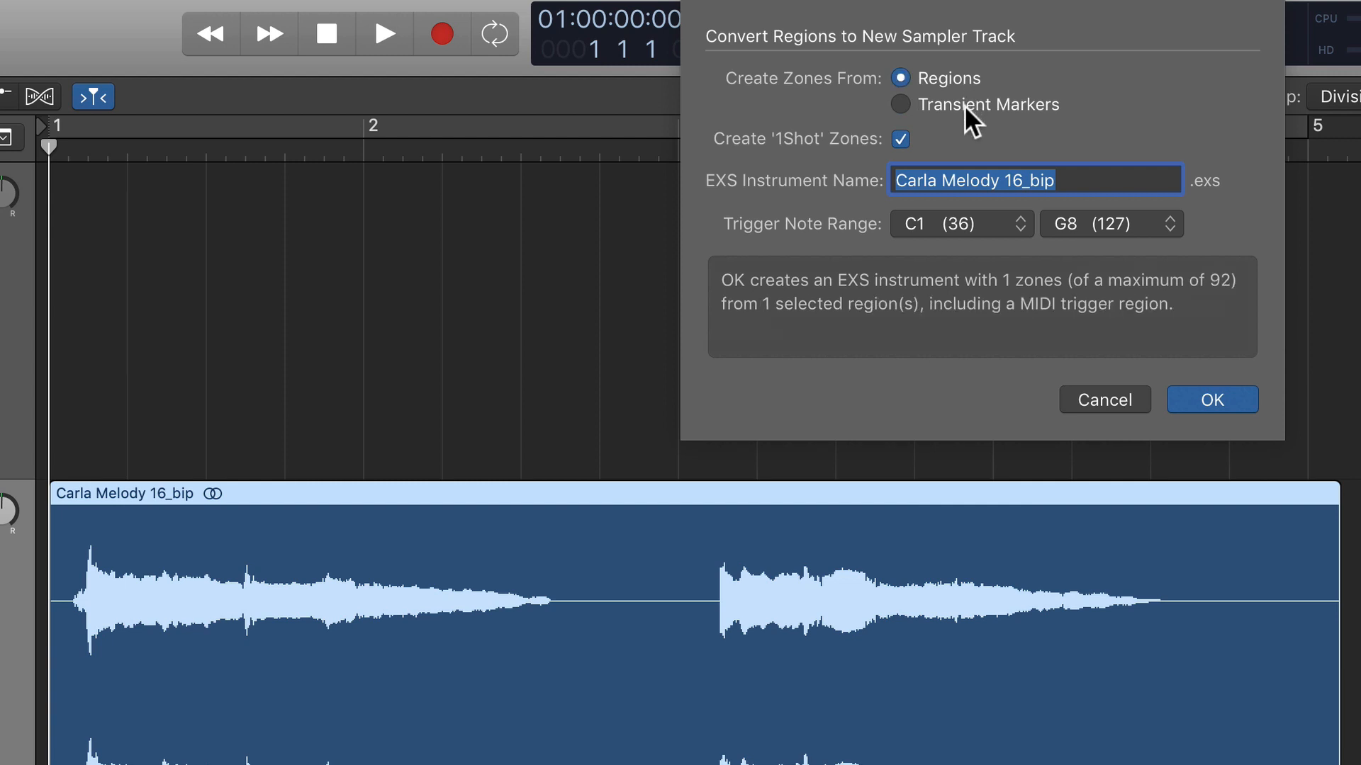
click(964, 105)
click(953, 72)
click(1040, 106)
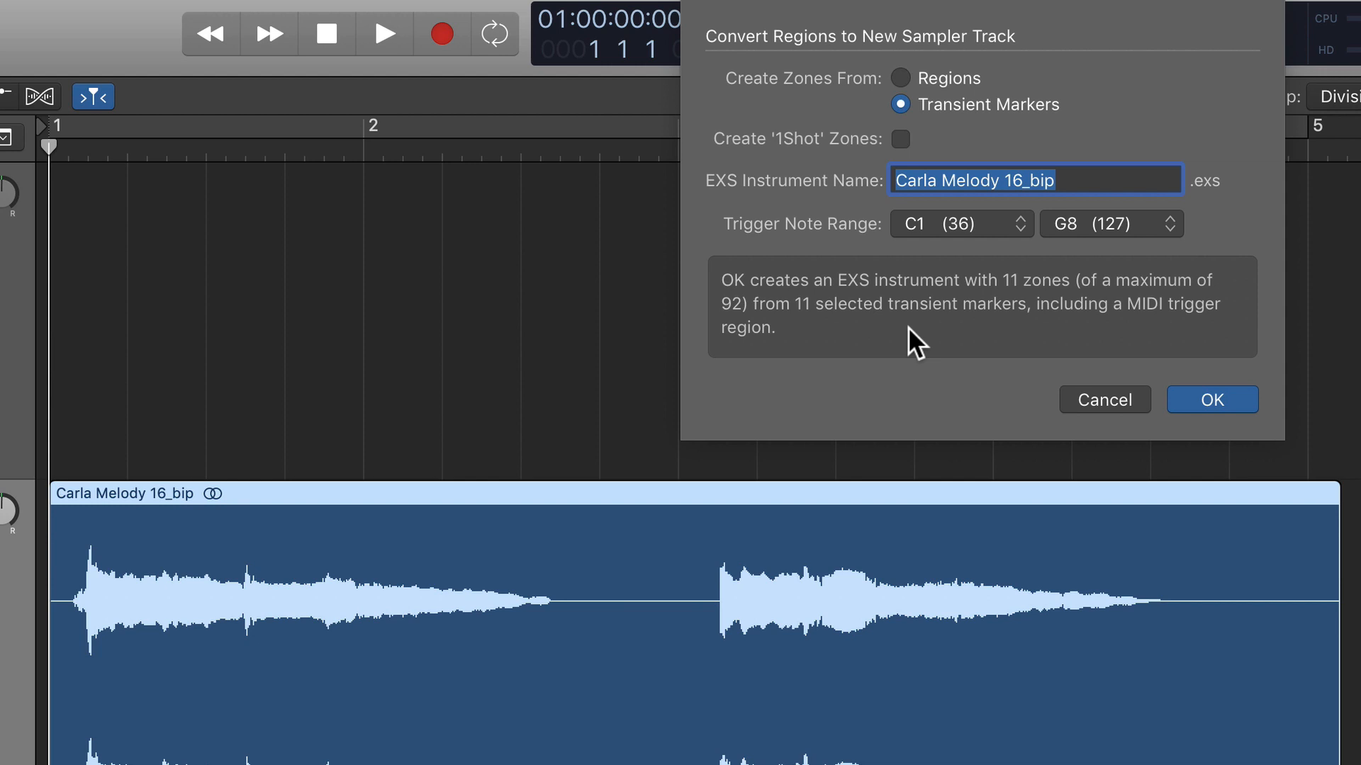
click(1206, 401)
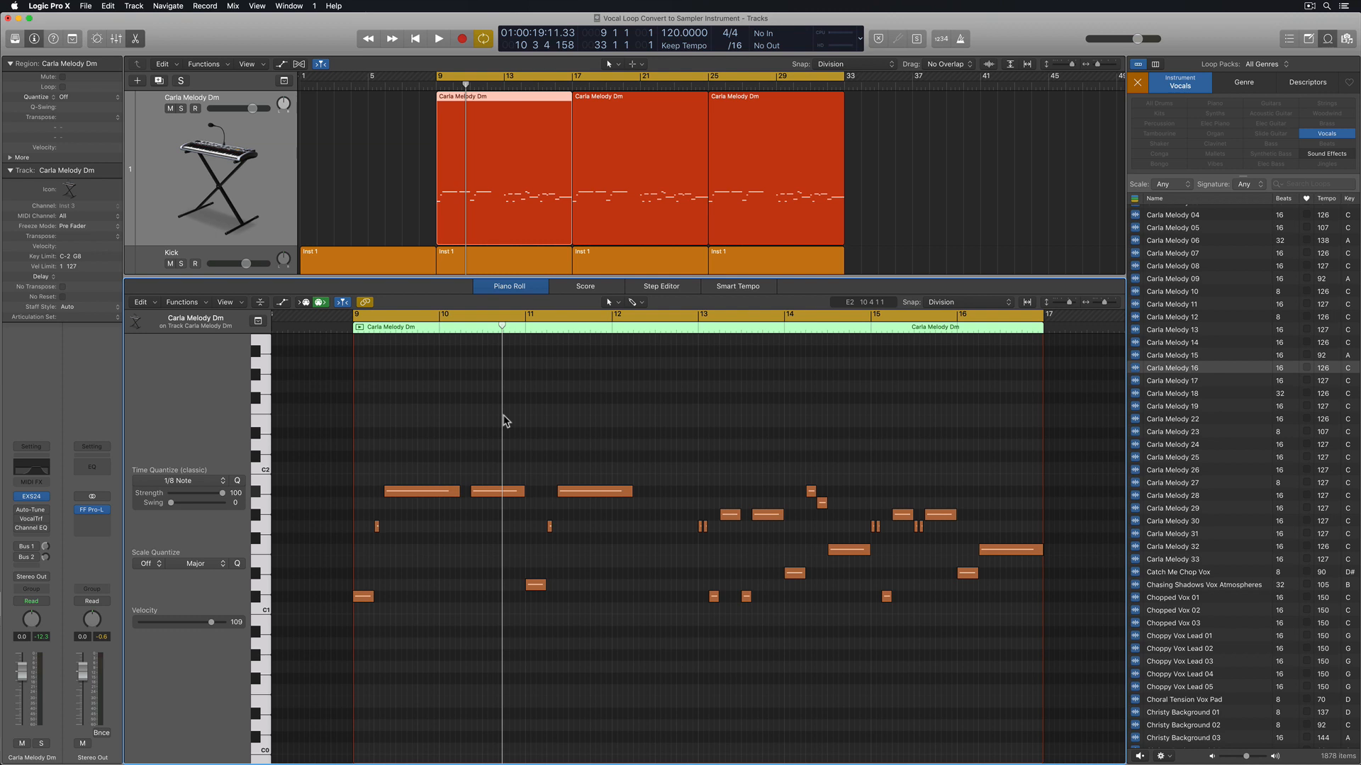
Play the Carla Melody Dm region in the cycle range and toggle solo on its track
key(space)
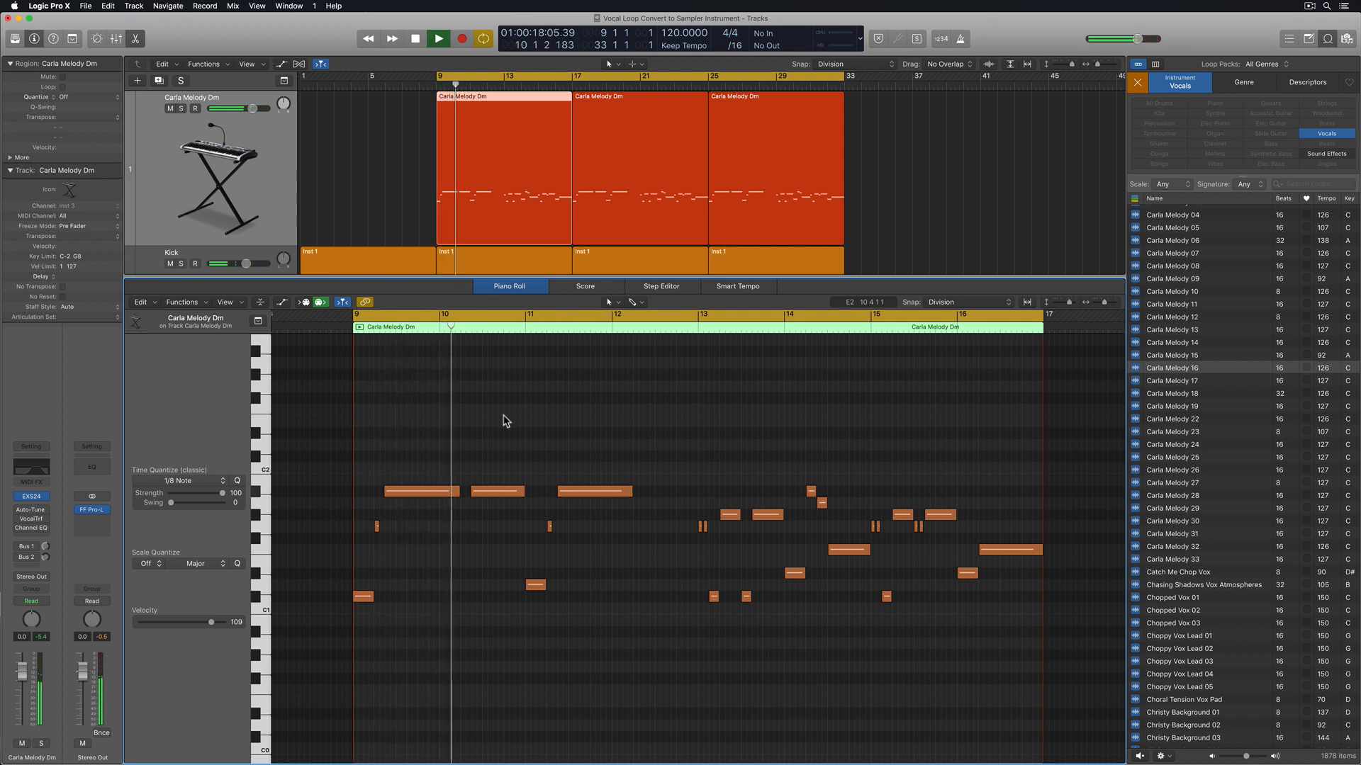
click(182, 108)
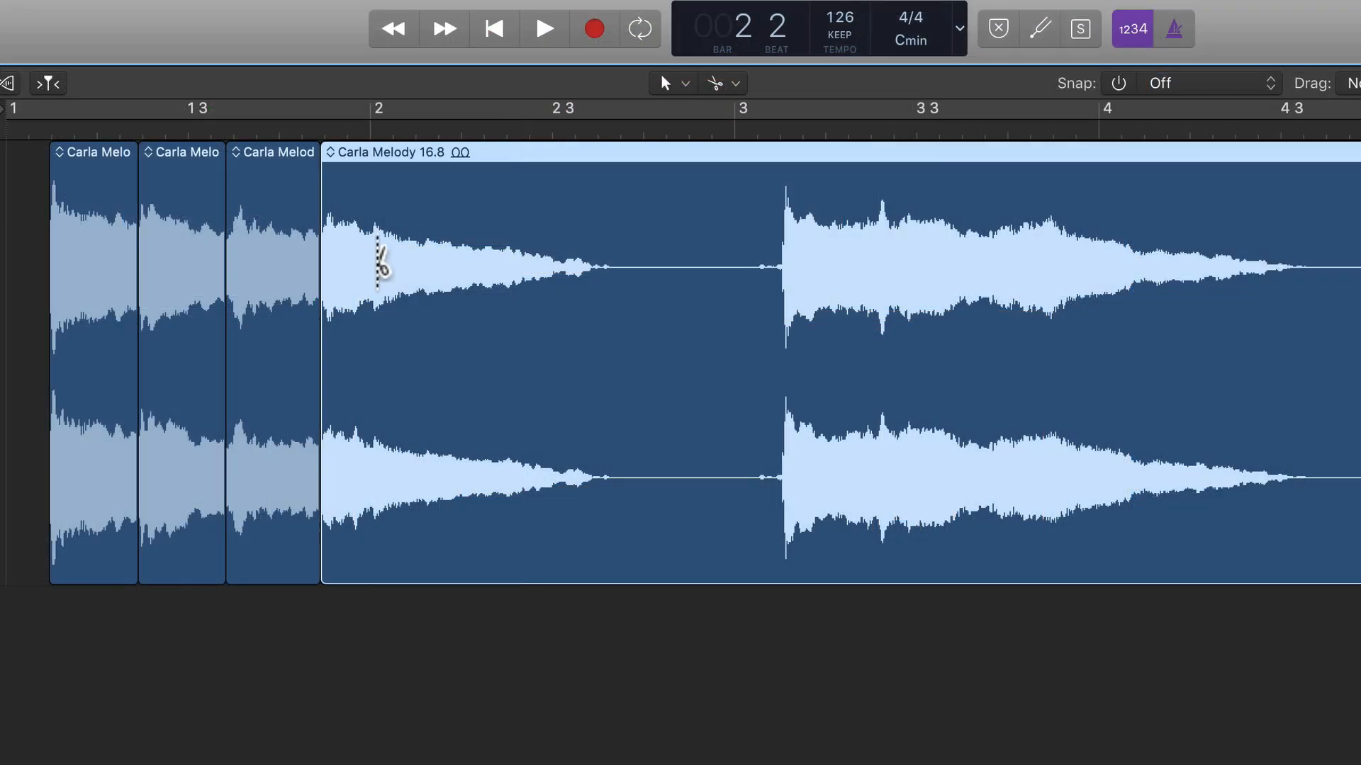
Split the Carla Melody 16 loop at bar 2 and around the silence between its two phrases, and delete the silent region
click(373, 262)
click(617, 290)
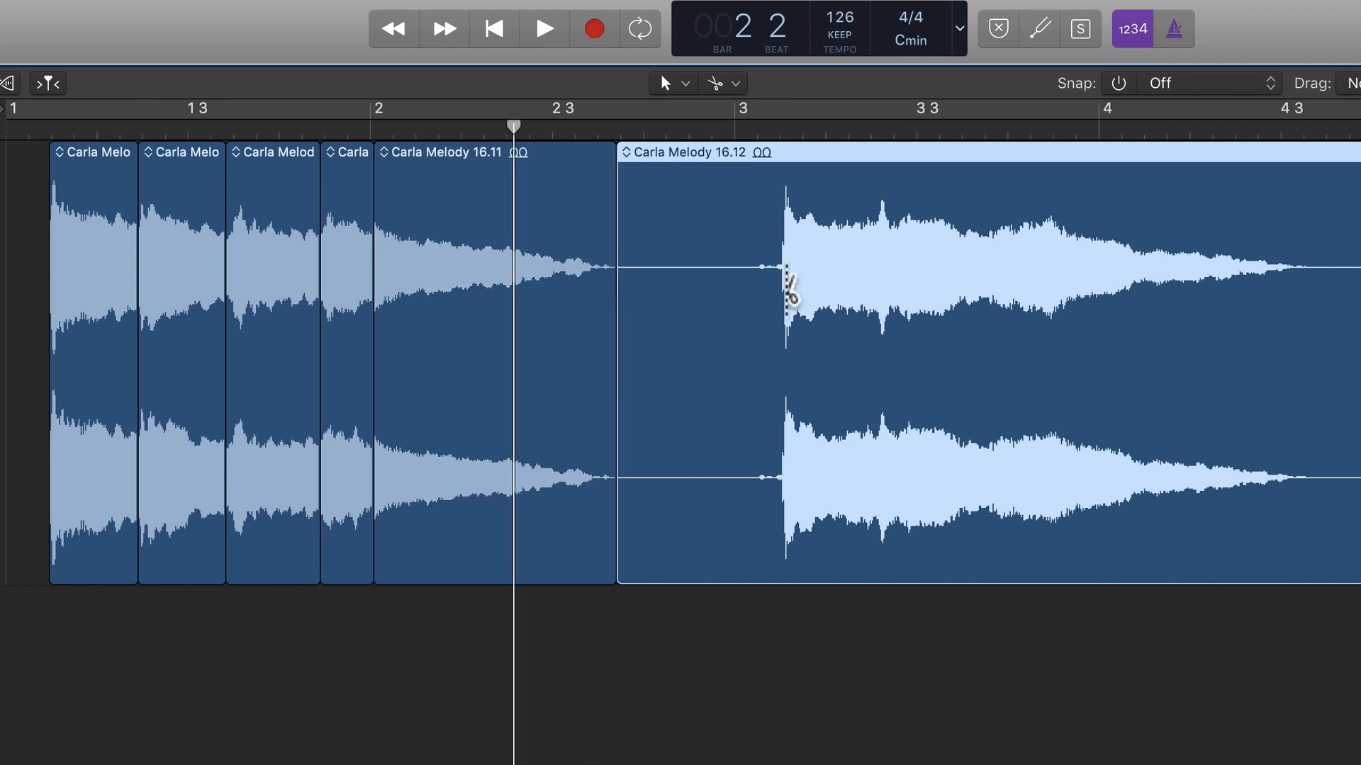
click(778, 289)
click(742, 328)
key(Delete)
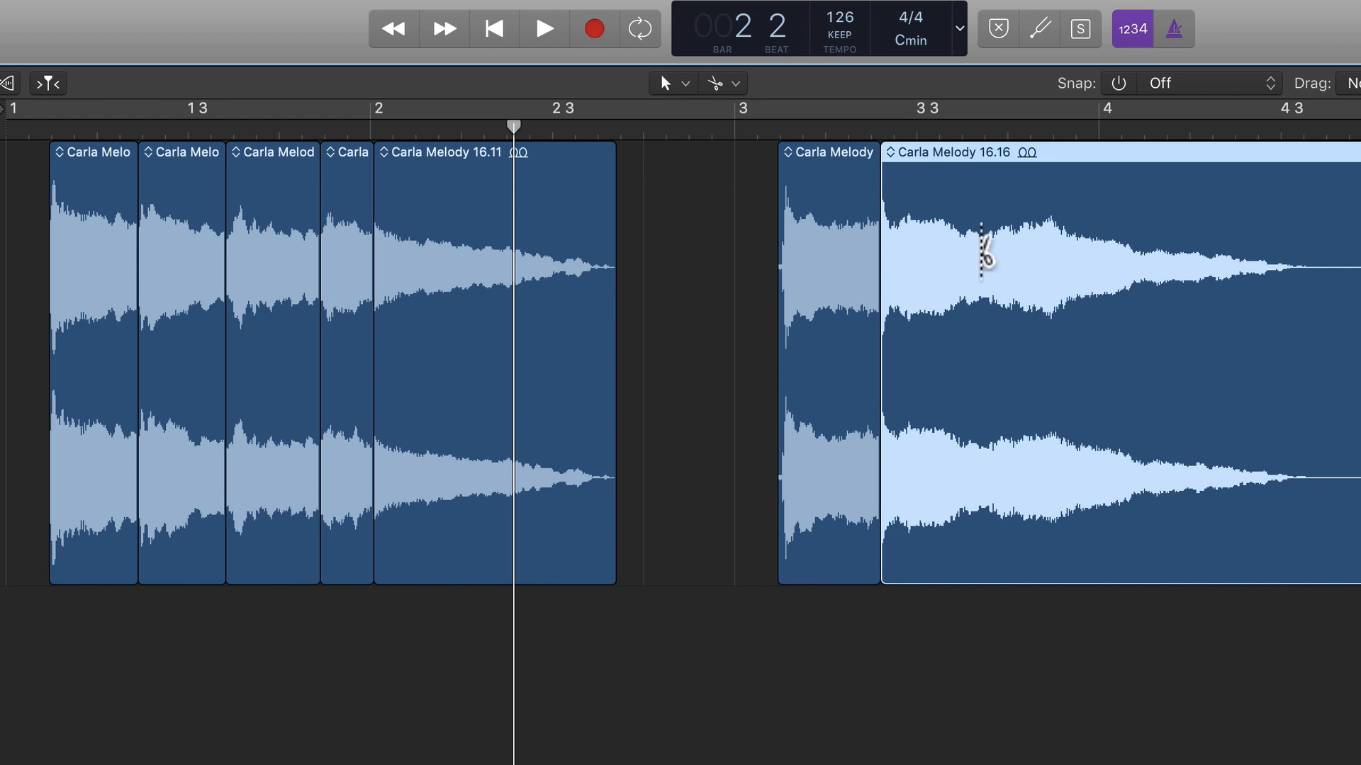
Split the second phrase at its remaining note changes and at its end, and delete the silent tail
super+click(993, 255)
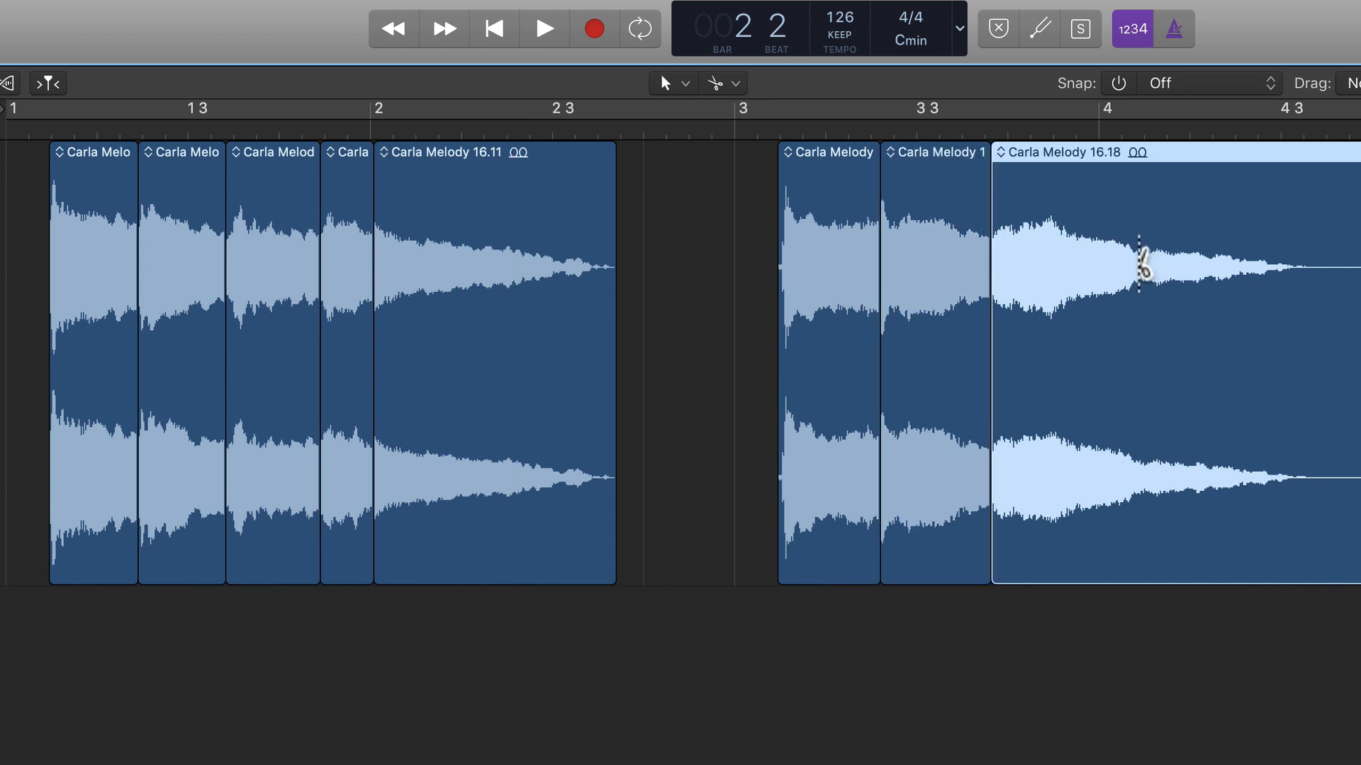
super+click(1141, 263)
super+click(1305, 262)
key(Delete)
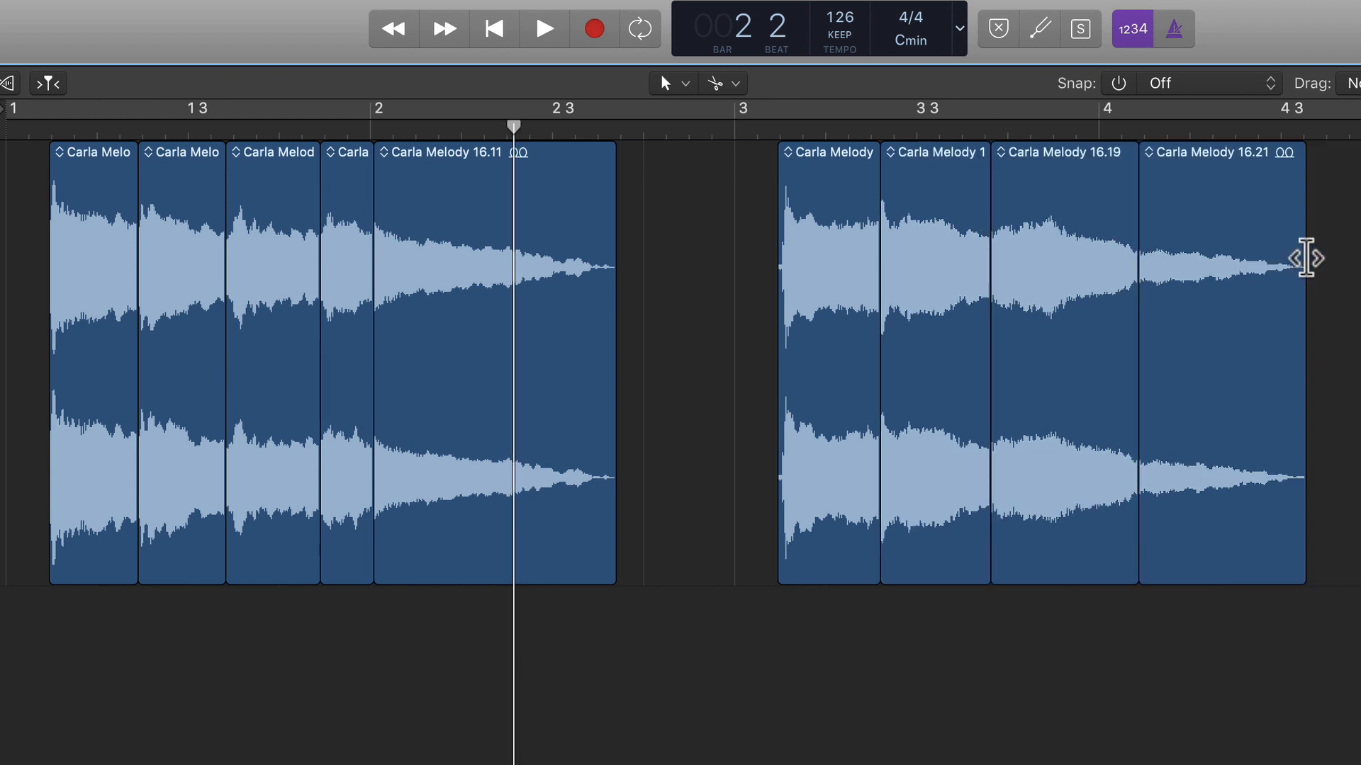
Convert all split regions to a new sampler track named Carla Melody 16, with zones from regions, '1Shot' zones off and trigger notes C1 to G8
key(super+a)
key(ctrl+e)
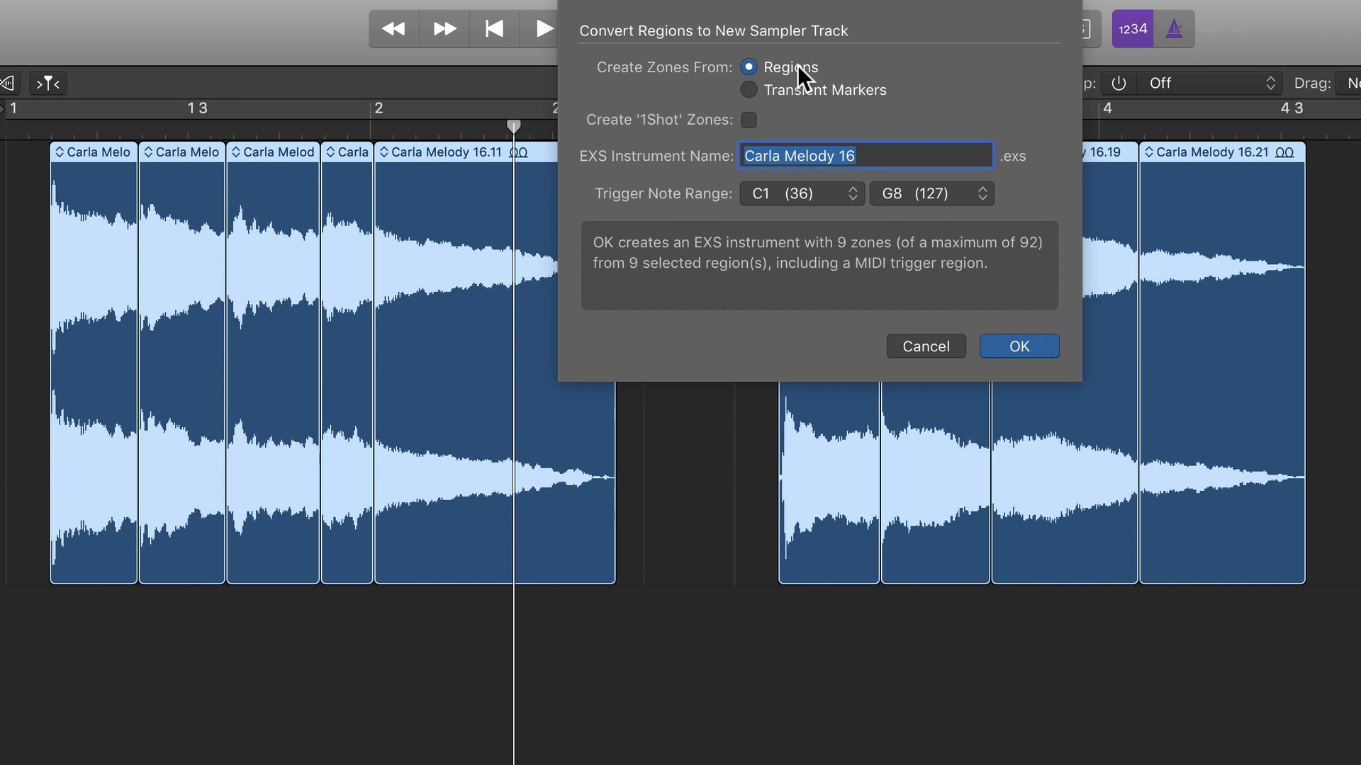
click(1018, 347)
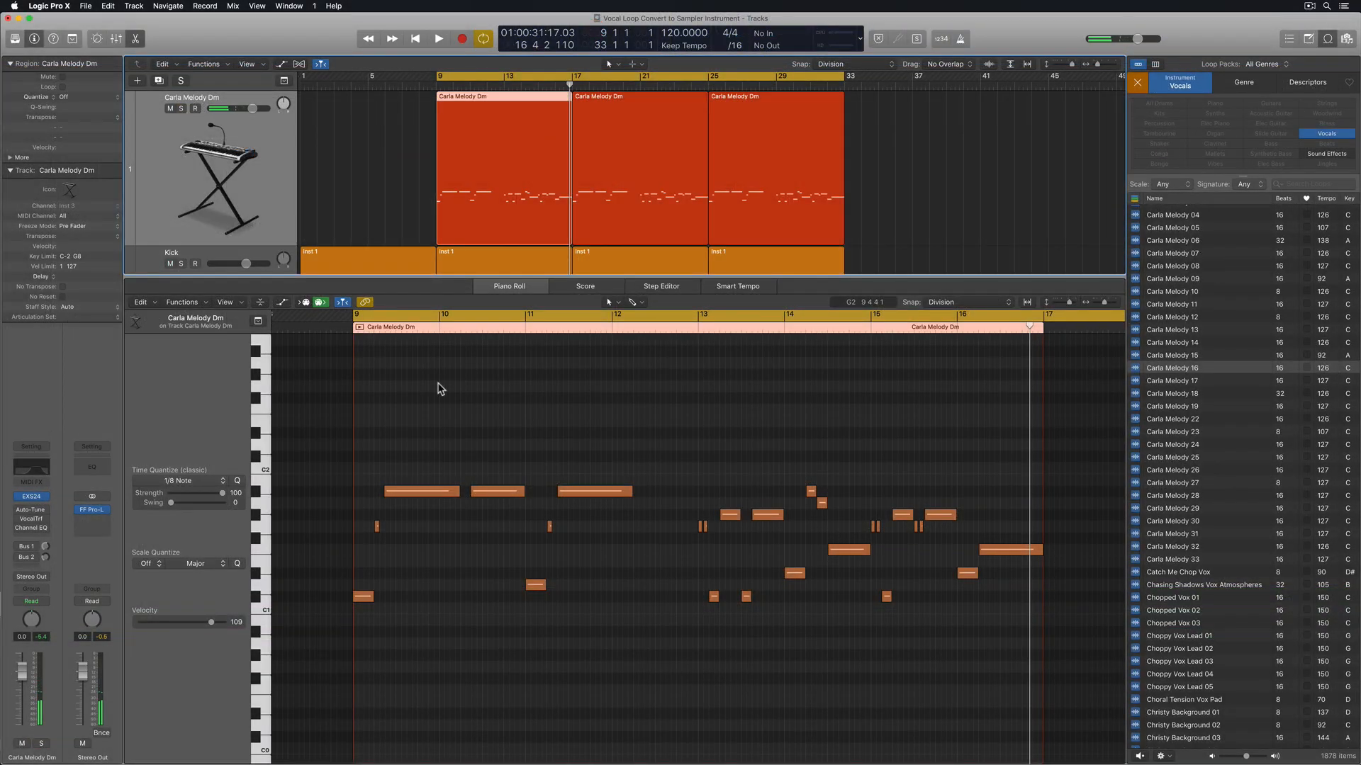
Open the Auto-Tune EFX plug-in on the Carla Melody Dm track and place its window over the arrangement
click(447, 394)
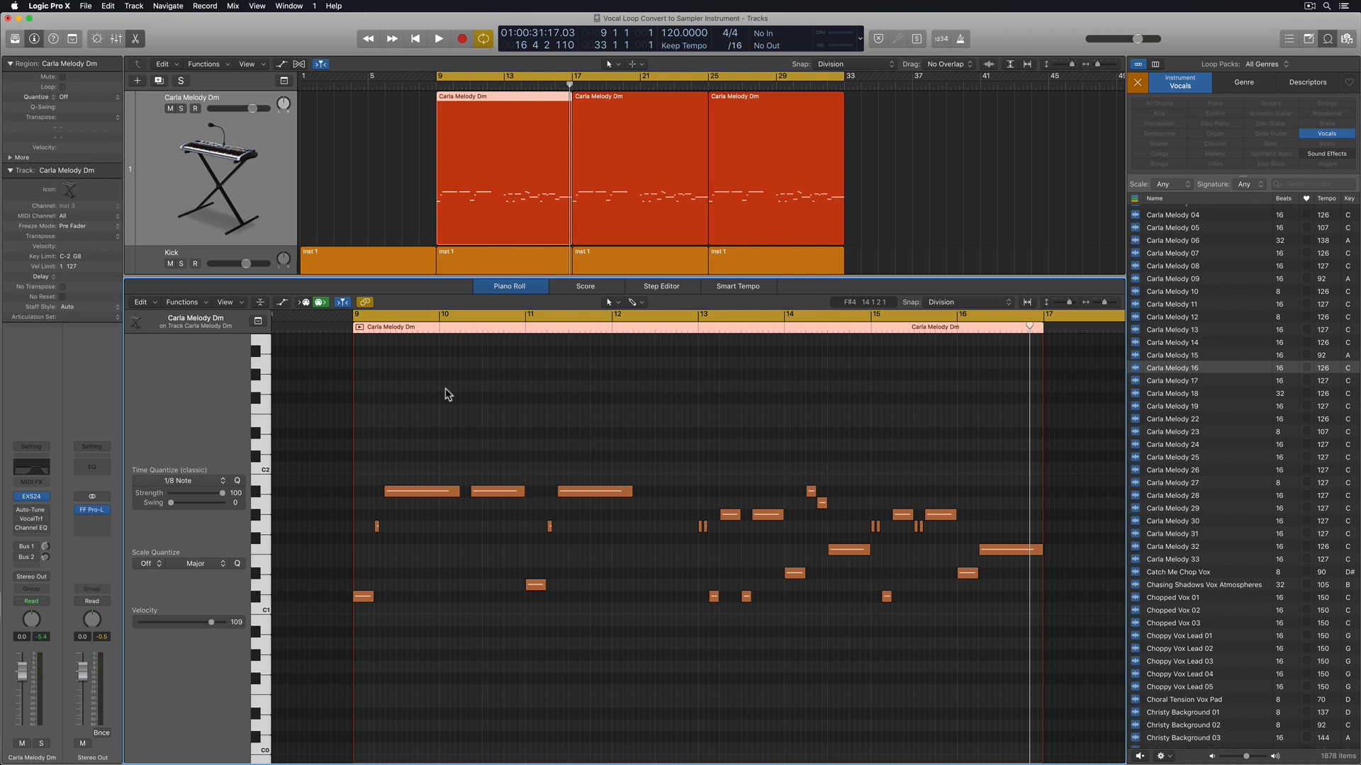
mouse_move(30, 511)
click(31, 515)
drag(269, 37, 522, 102)
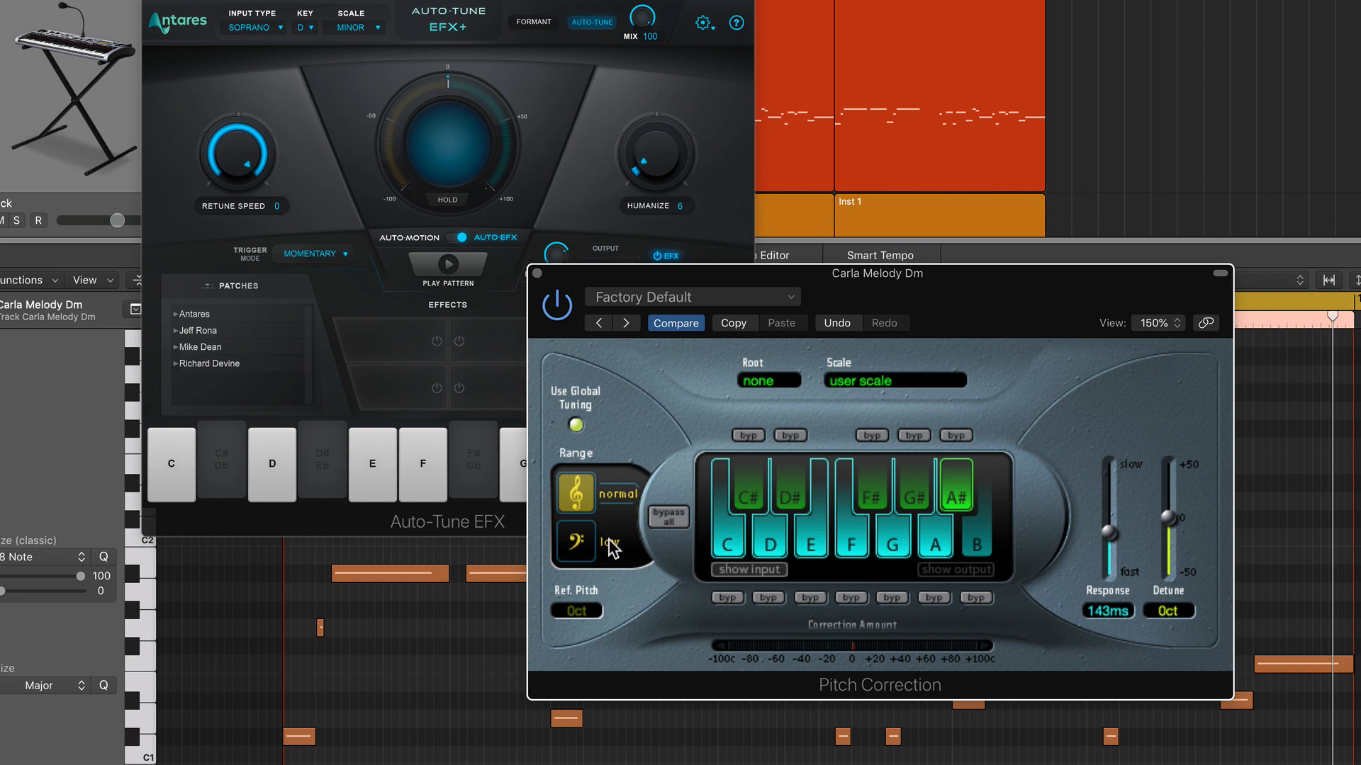
Set the Pitch Correction plug-in's response to 0.00 ms and play the vocal with Auto-Tune EFX in view
drag(1120, 549, 1109, 588)
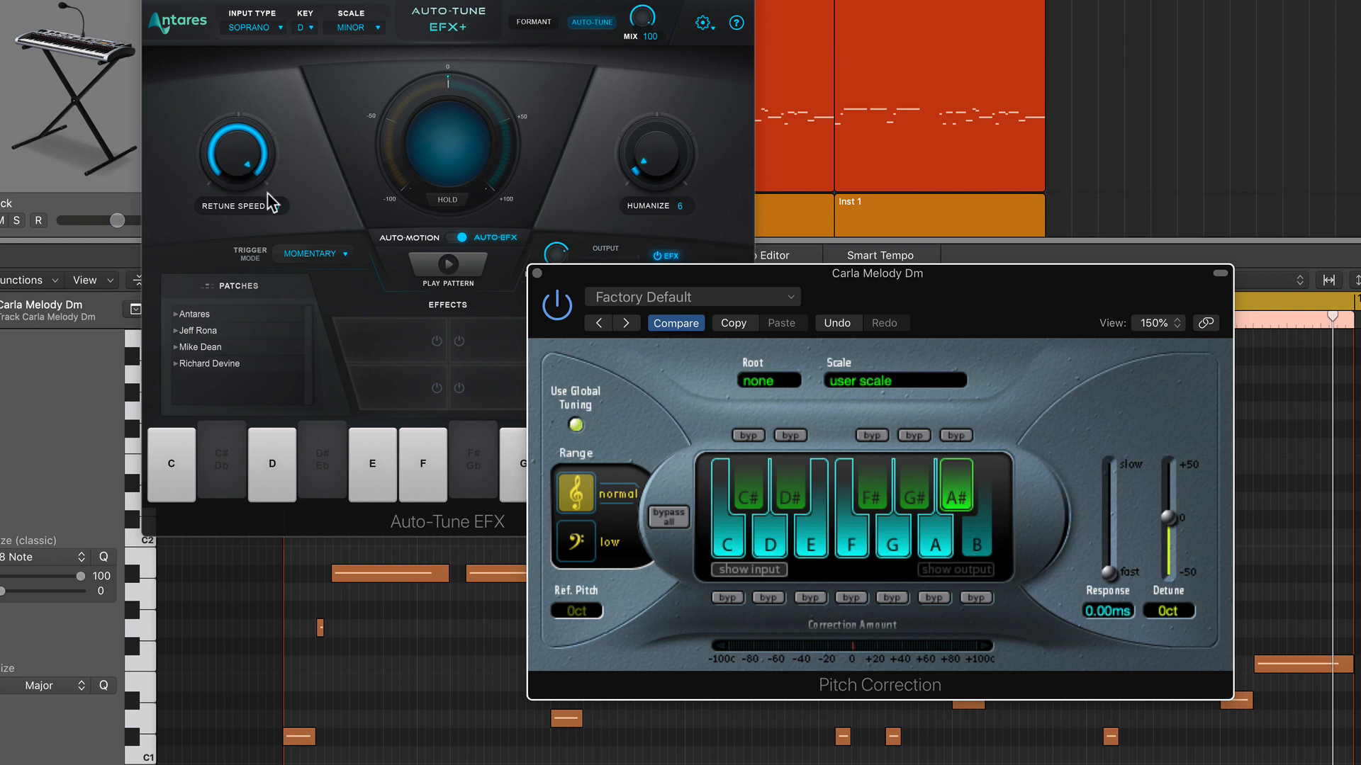
key(space)
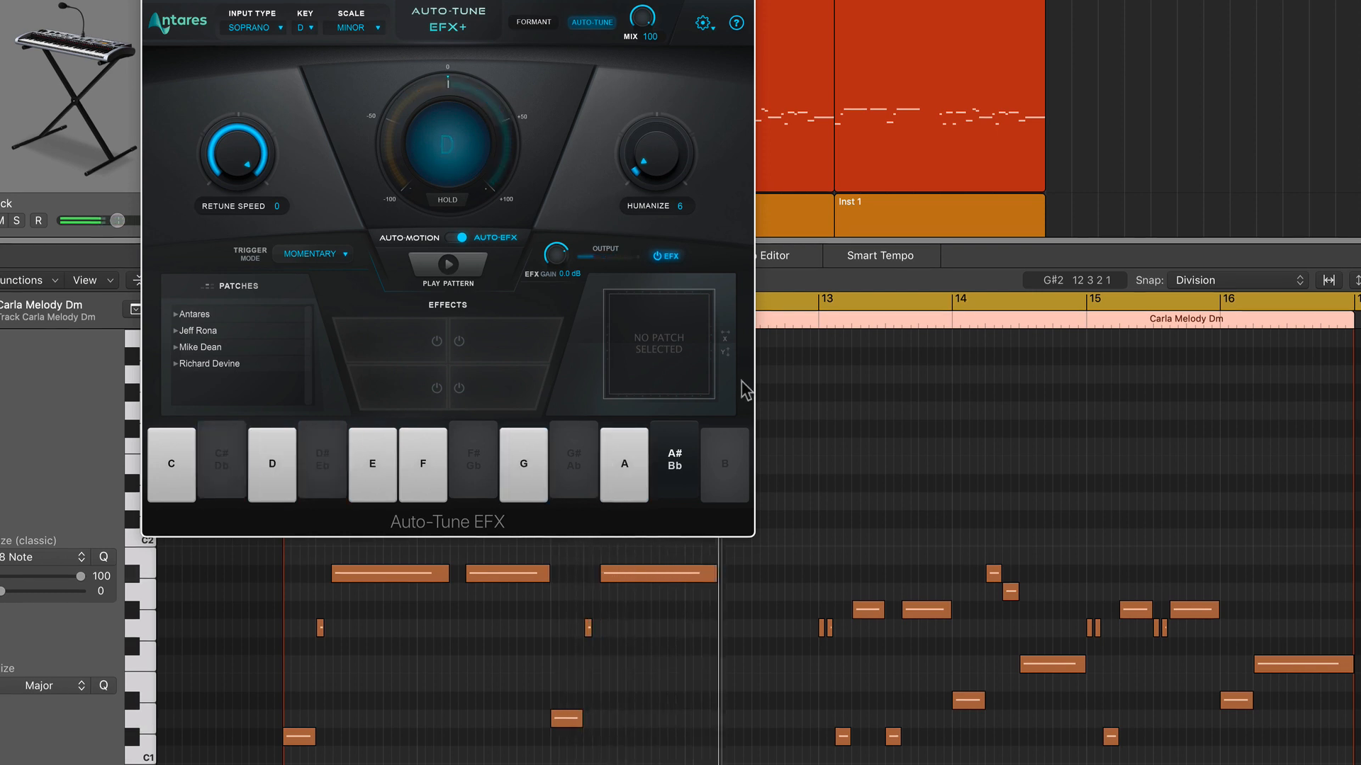
Open the Vocal Transformer, audition a formant of +6, set the formant to +2 and close the plug-in
click(0, 603)
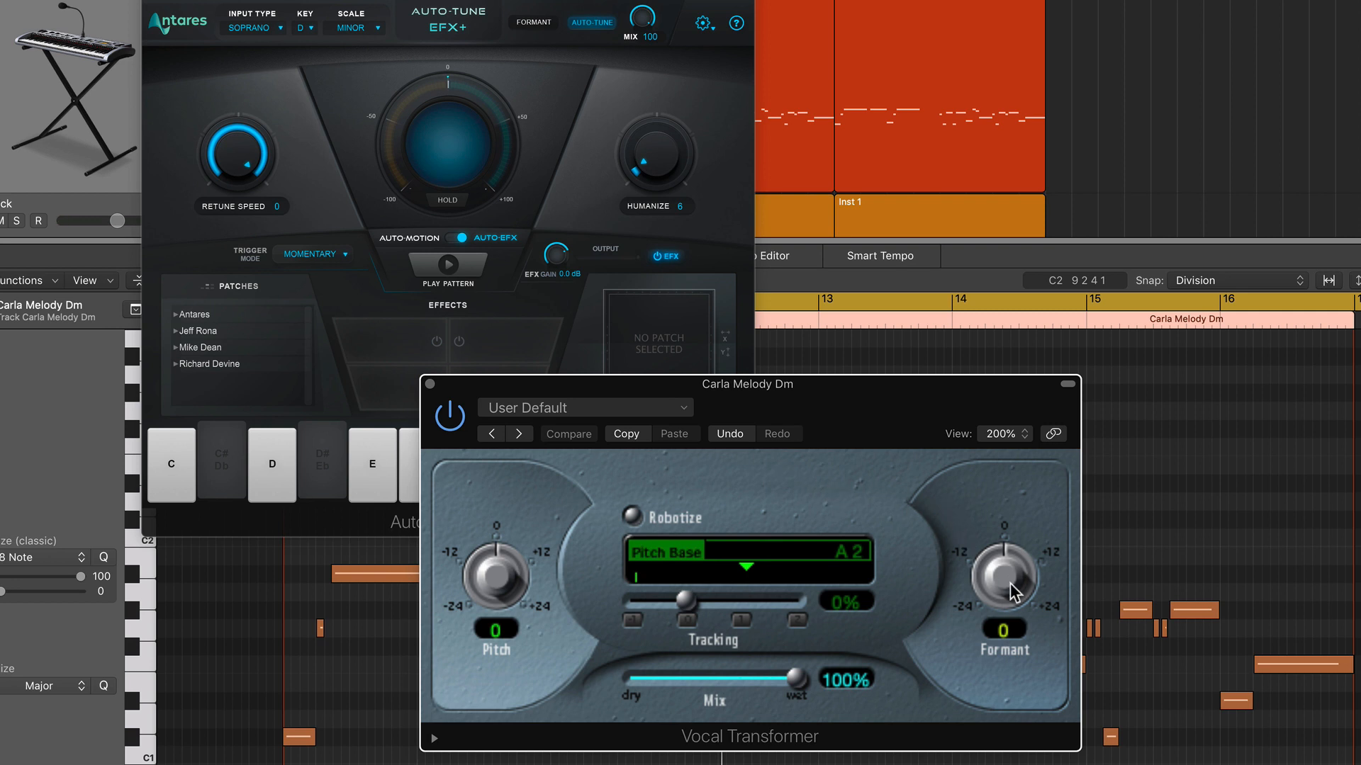
drag(1018, 584, 1006, 551)
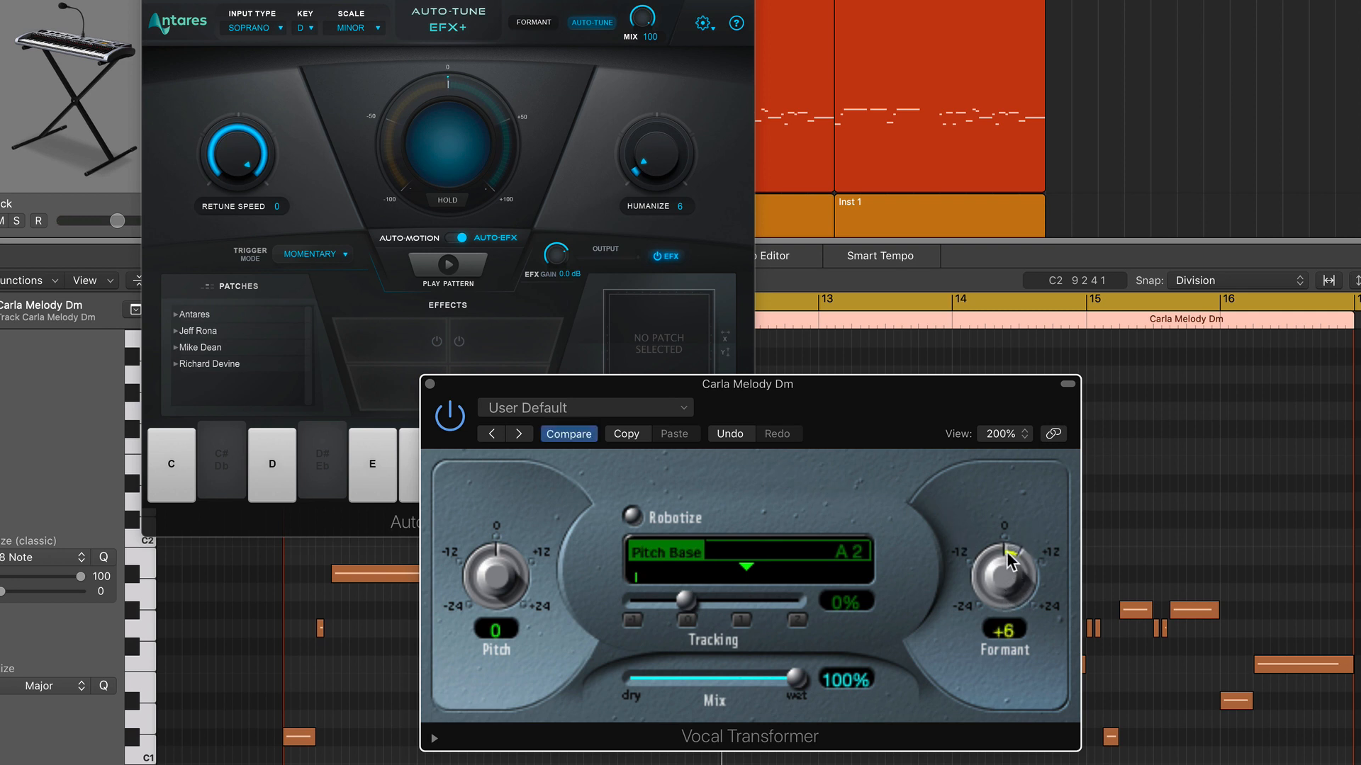
key(space)
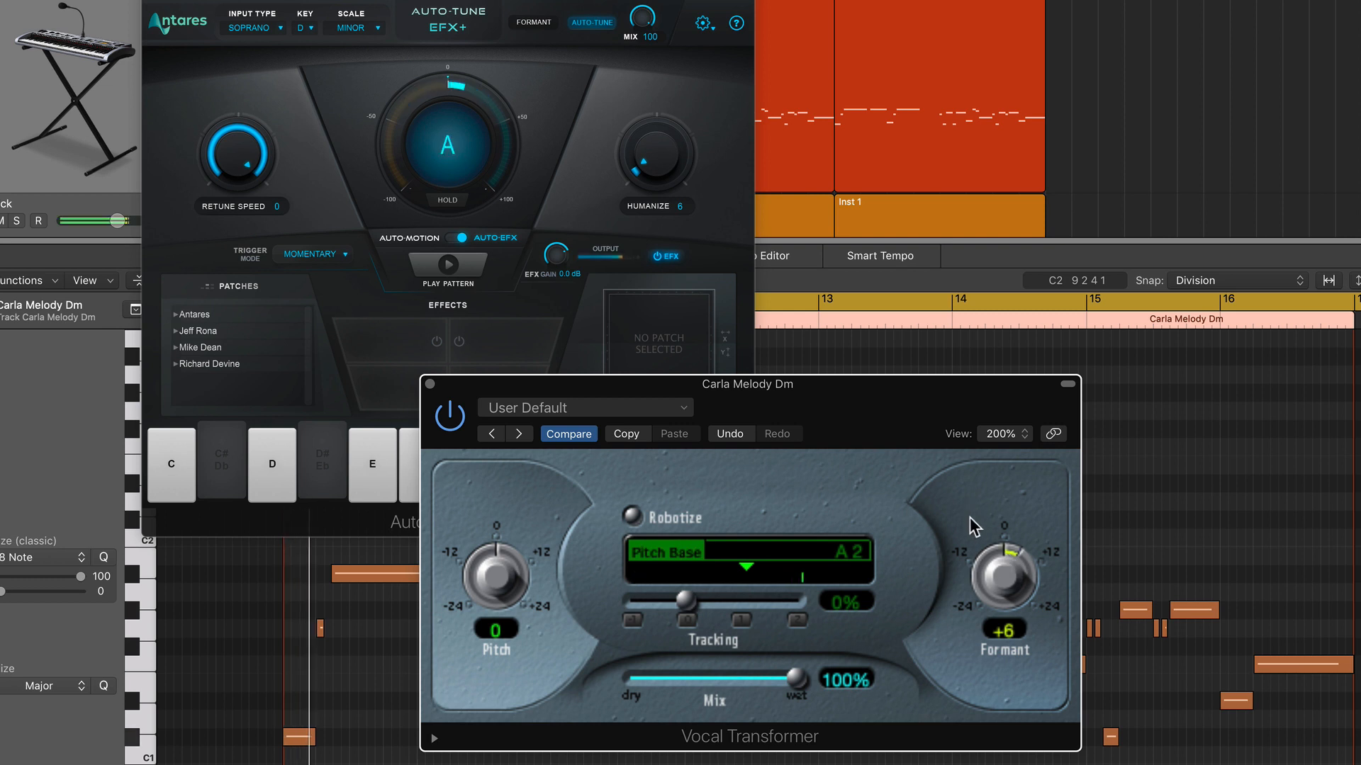
drag(1004, 575, 1000, 654)
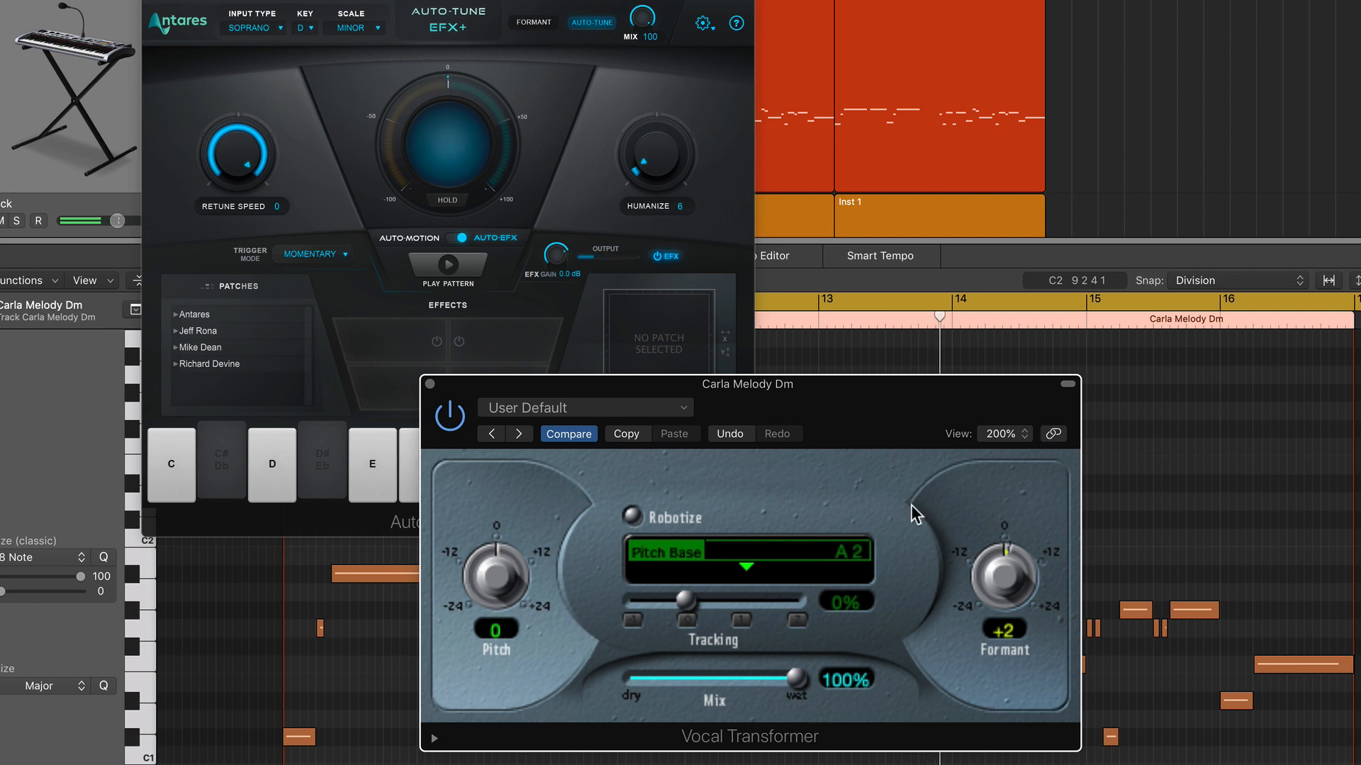
click(429, 384)
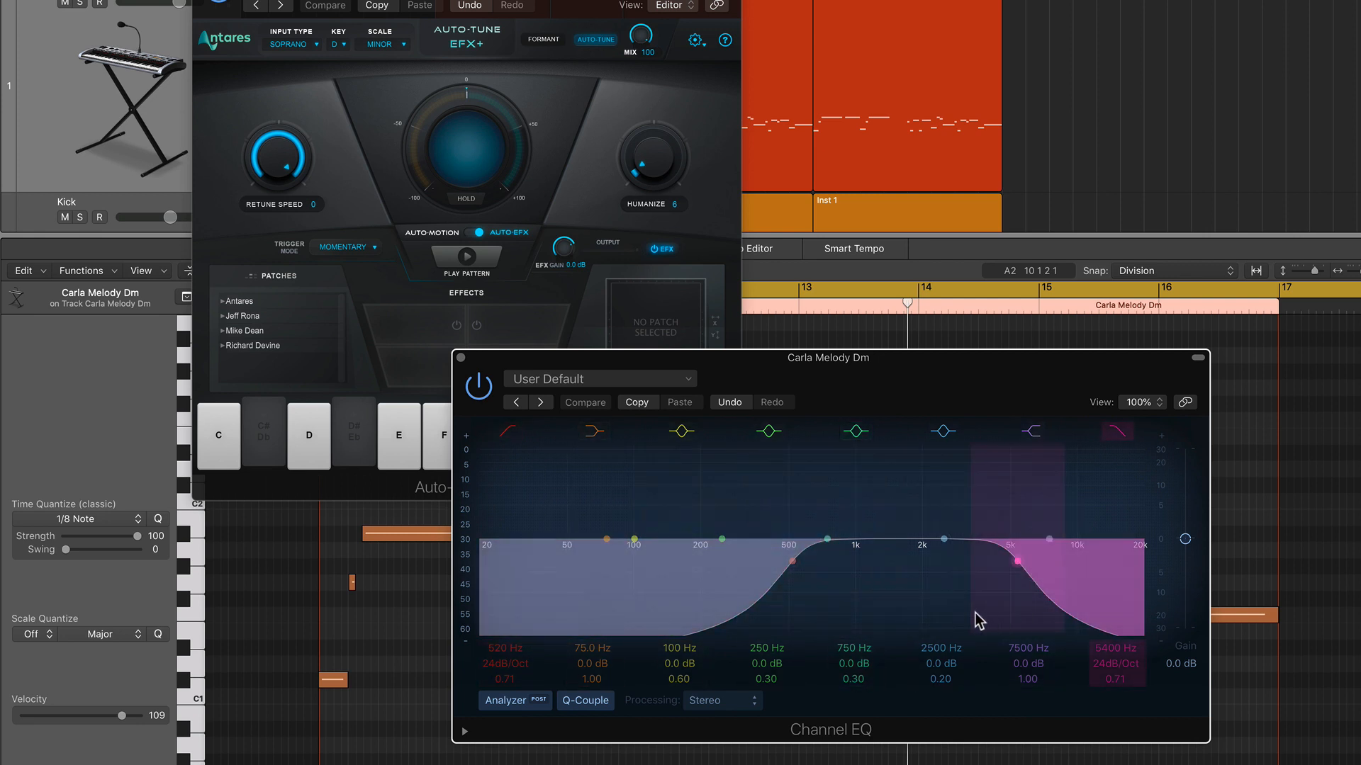
Play the vocal to check the Channel EQ's low and high cuts, and close the EQ
key(space)
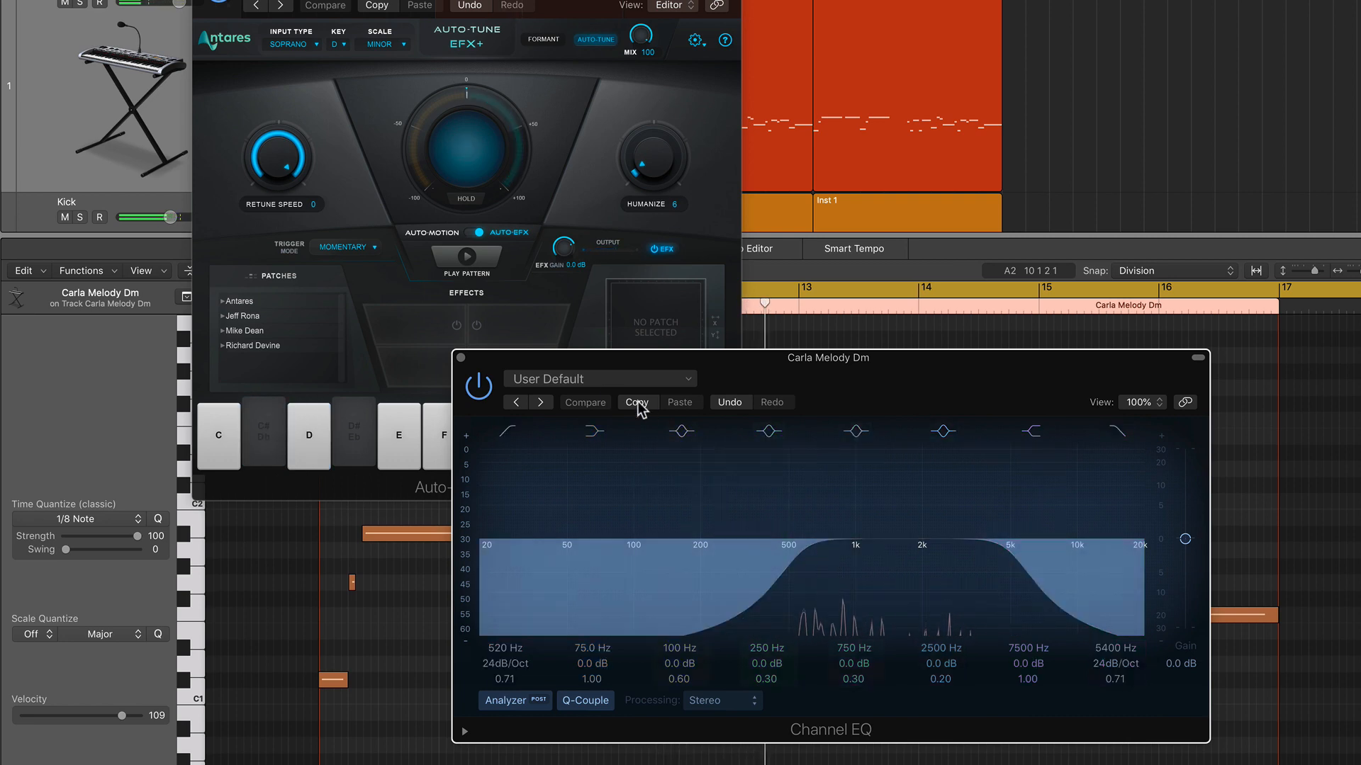
click(461, 361)
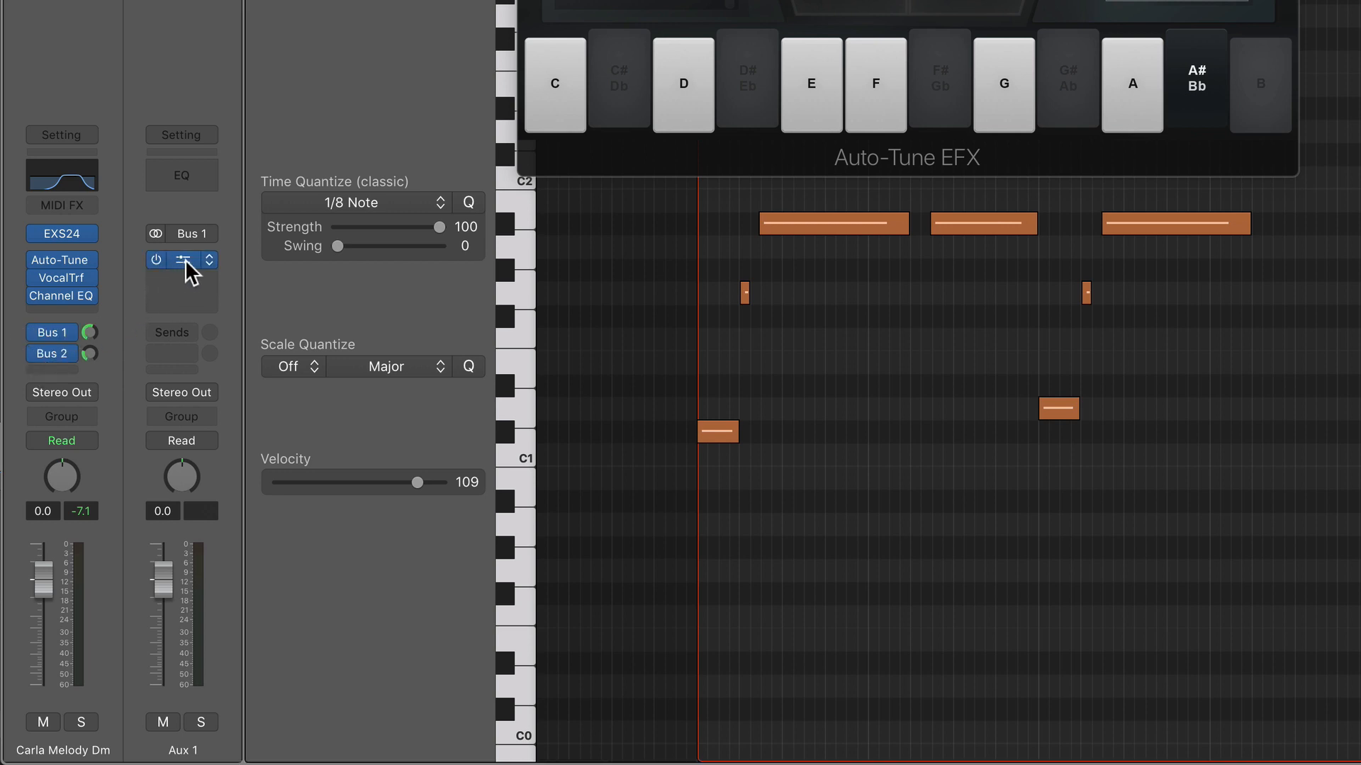
Open the Stereo Delay on the Bus 2 aux and arrange its window beside the Bus 1 Space Designer reverb
click(64, 352)
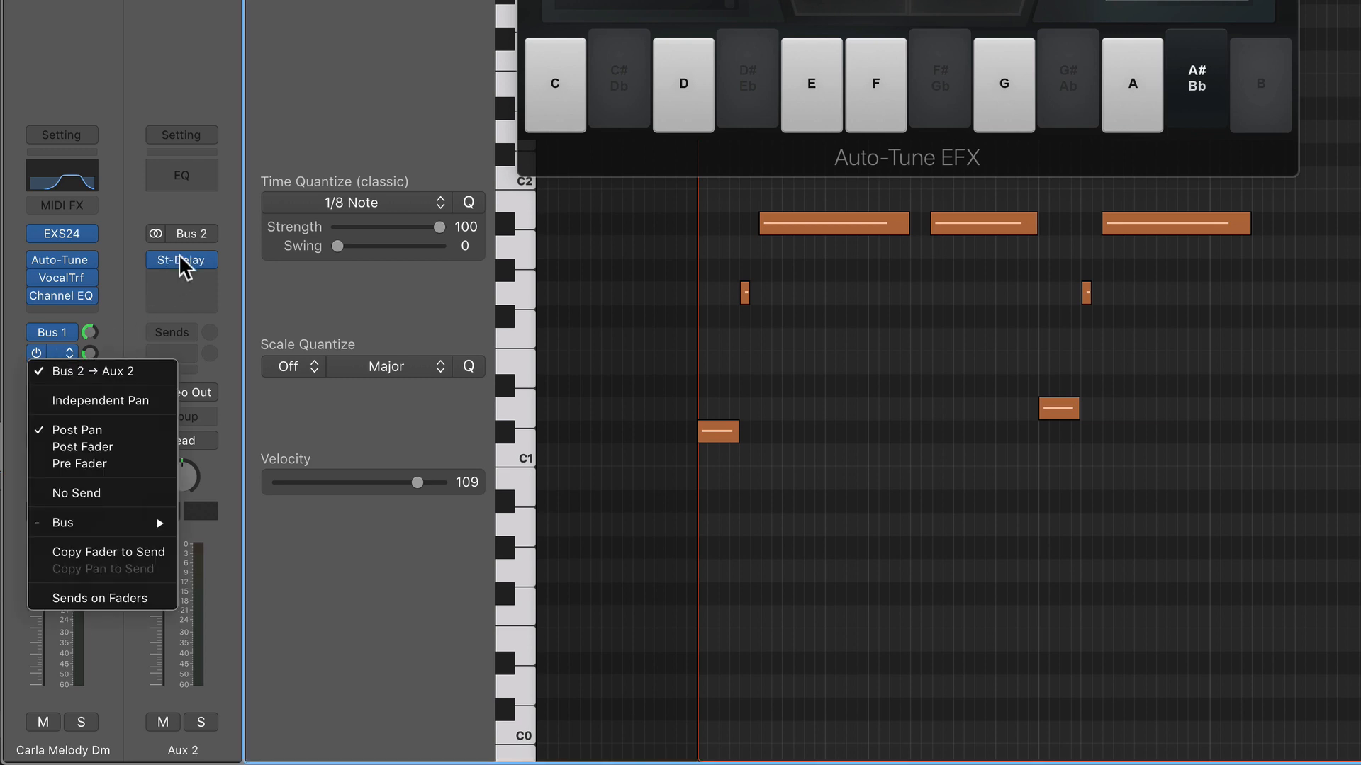
click(184, 268)
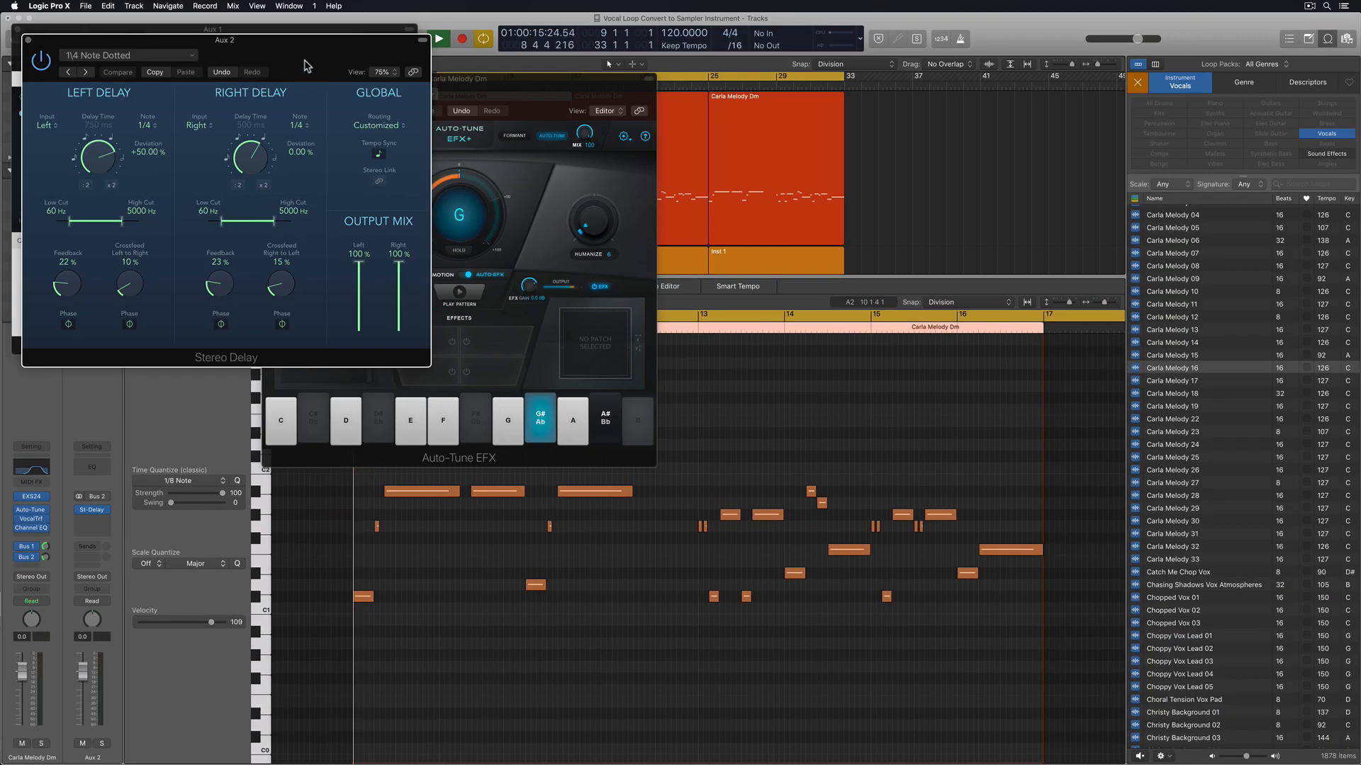
drag(302, 53, 938, 384)
drag(338, 44, 419, 448)
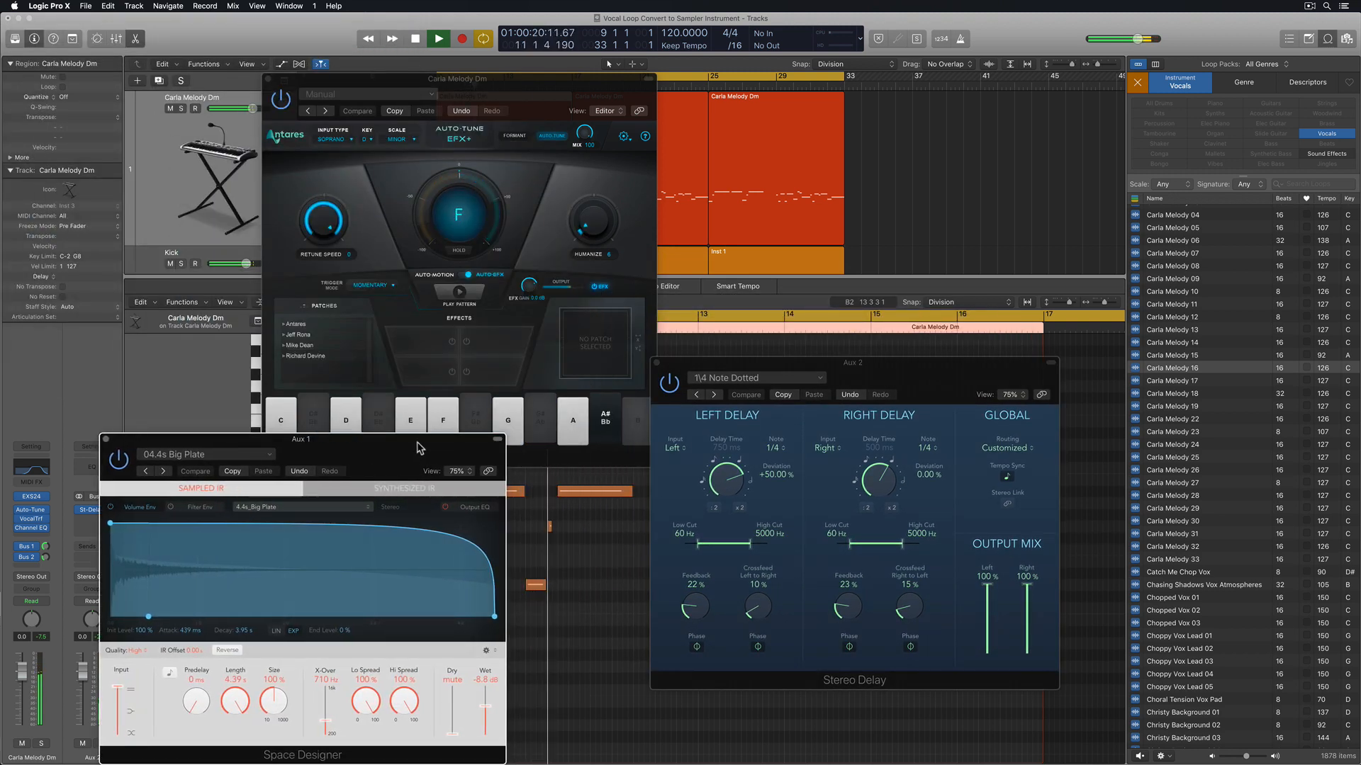
Close the Space Designer and Stereo Delay windows and stop playback of the vocal
click(105, 439)
click(656, 362)
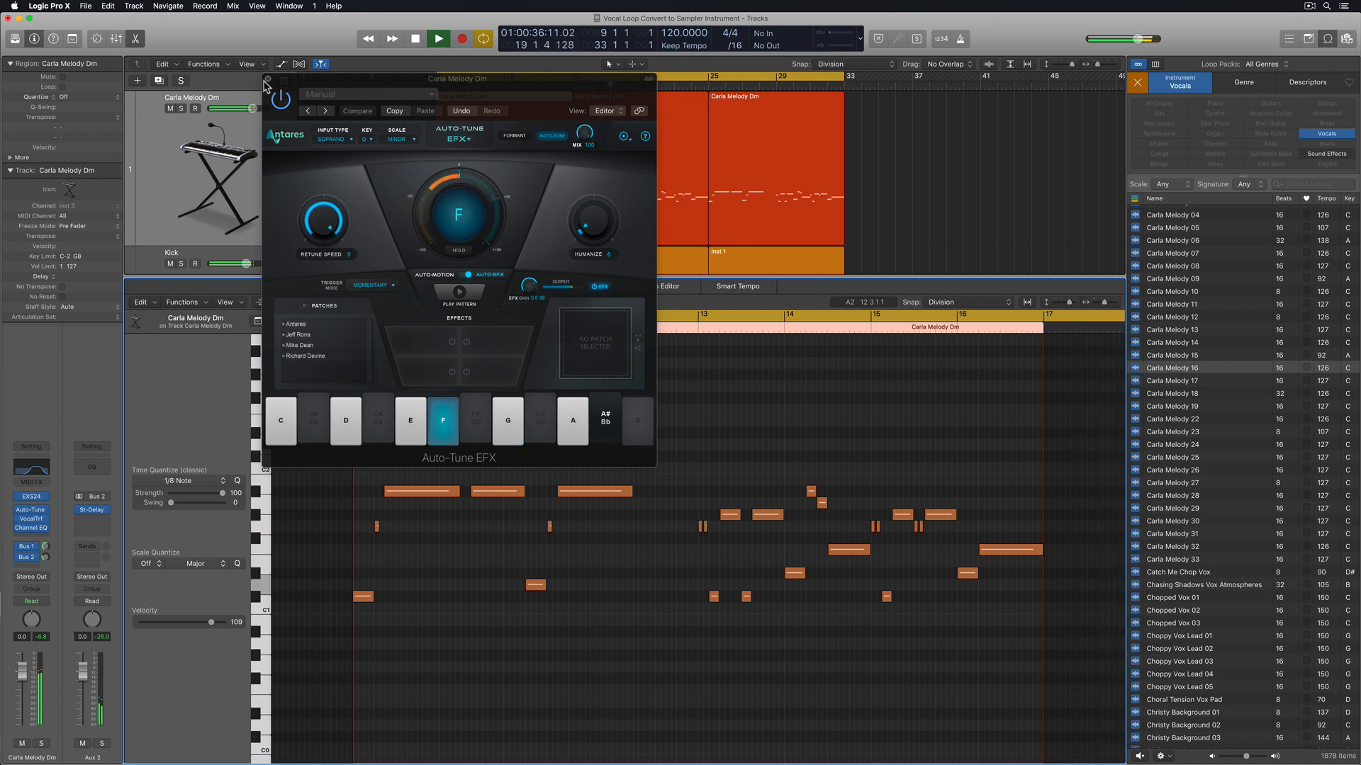
key(space)
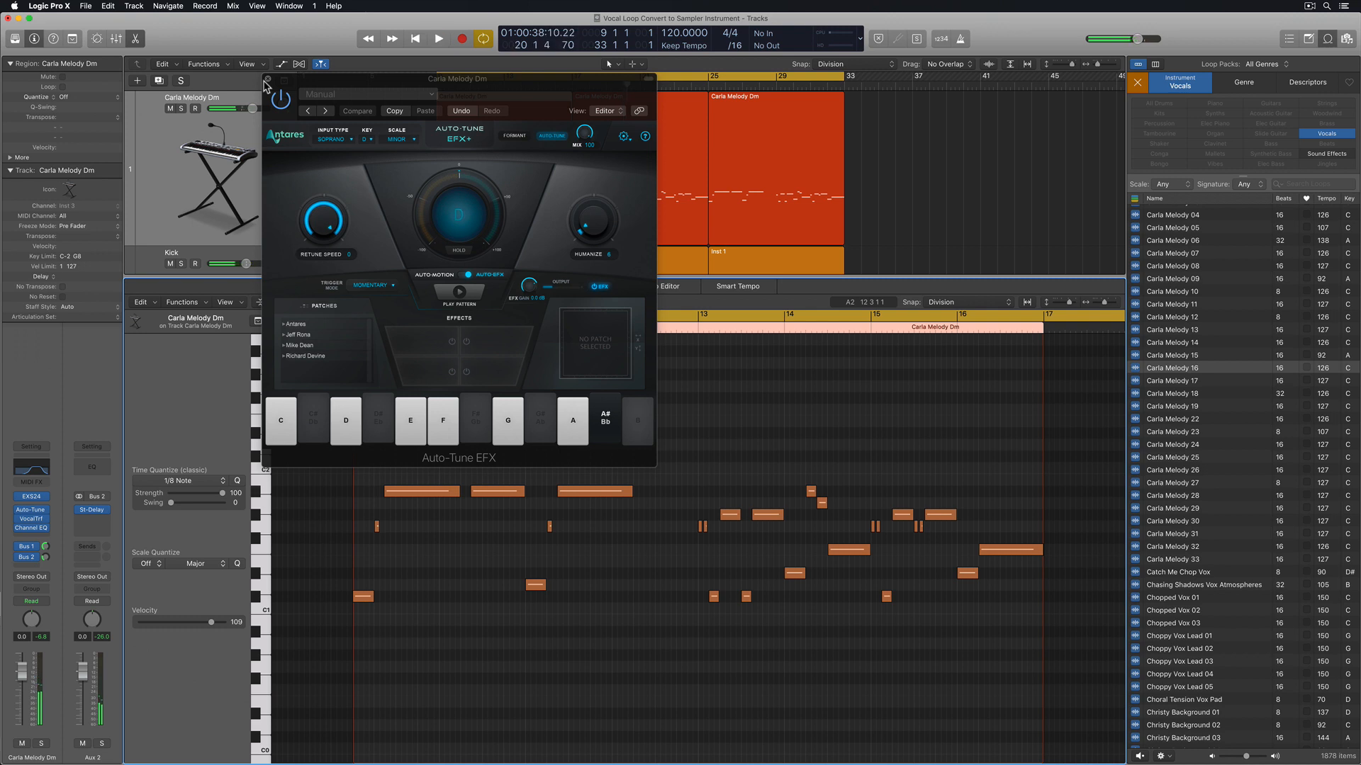